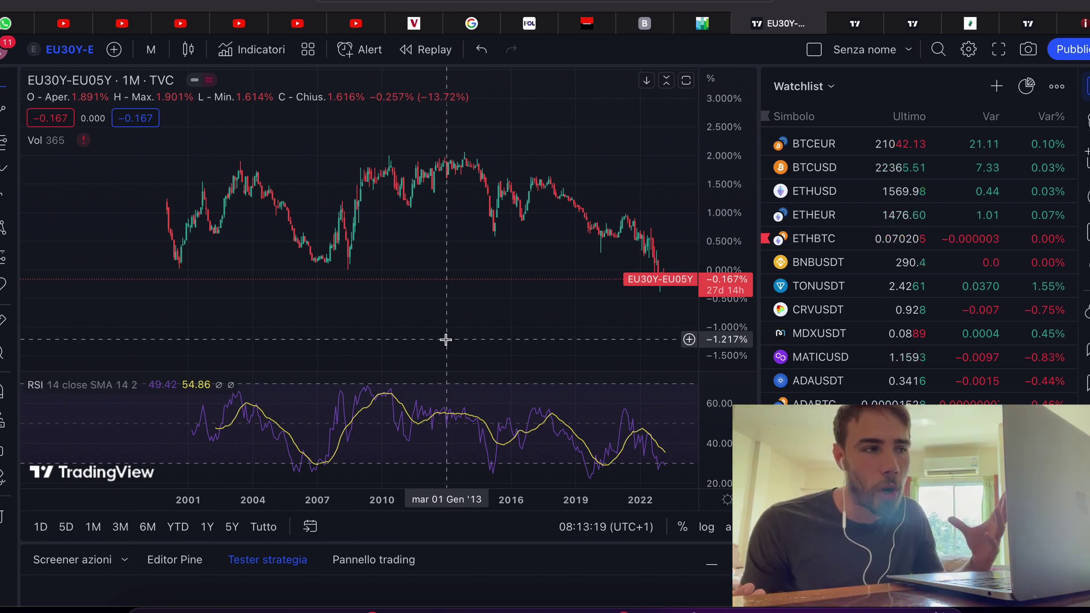
- Switch to Excel and examine the coupon rates for years 1 to 3 on the Foglio2 sheet
{"action": "key", "text": "super+Tab"}
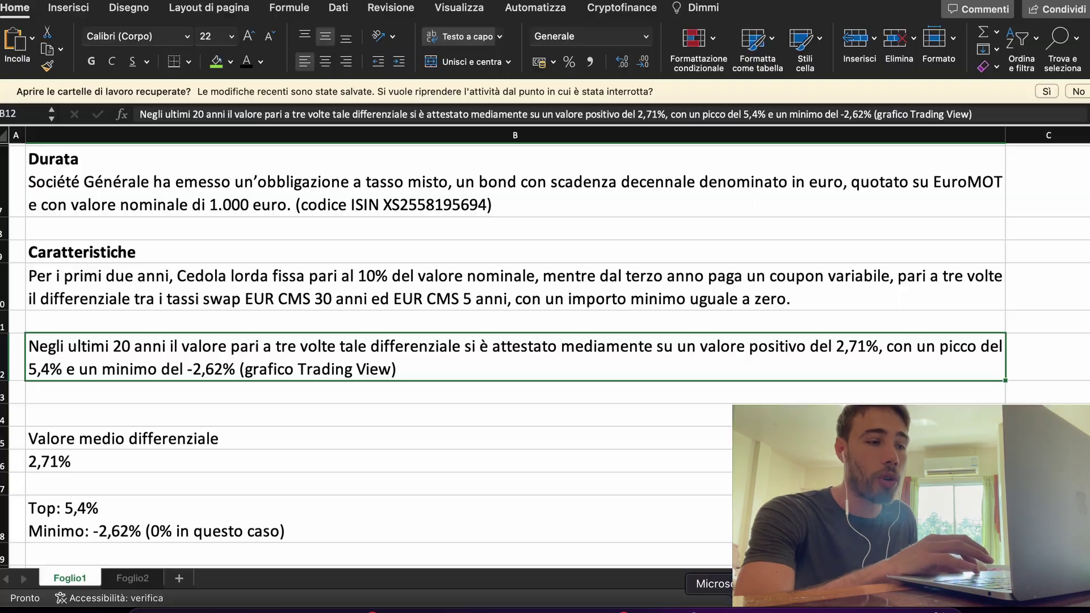
{"action": "left_click", "coordinate": [141, 587]}
{"action": "scroll", "coordinate": [564, 370], "scroll_direction": "right", "scroll_amount": 5}
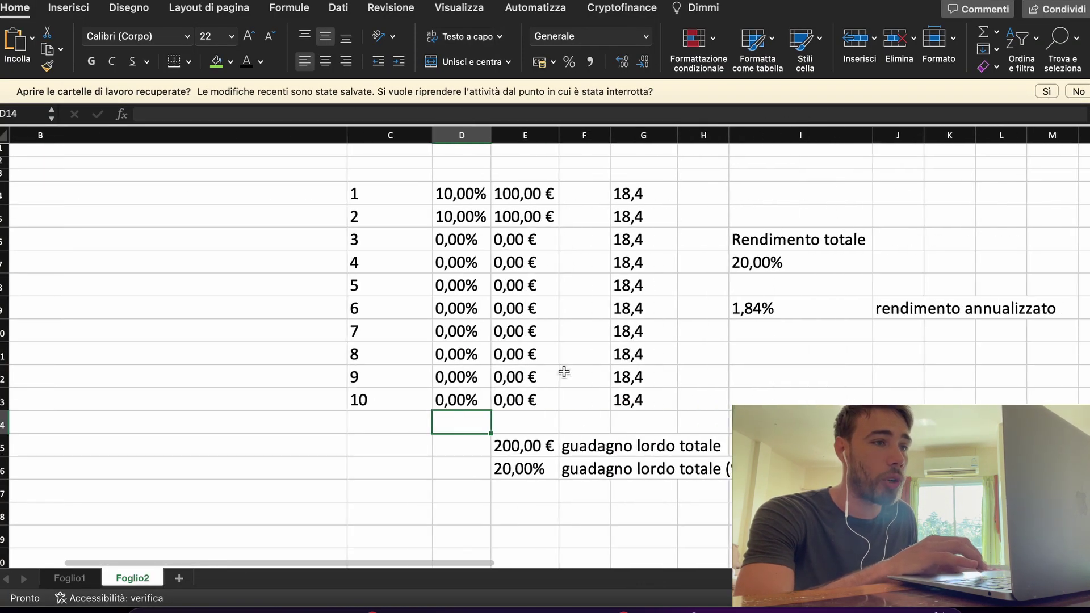
{"action": "left_click", "coordinate": [471, 196]}
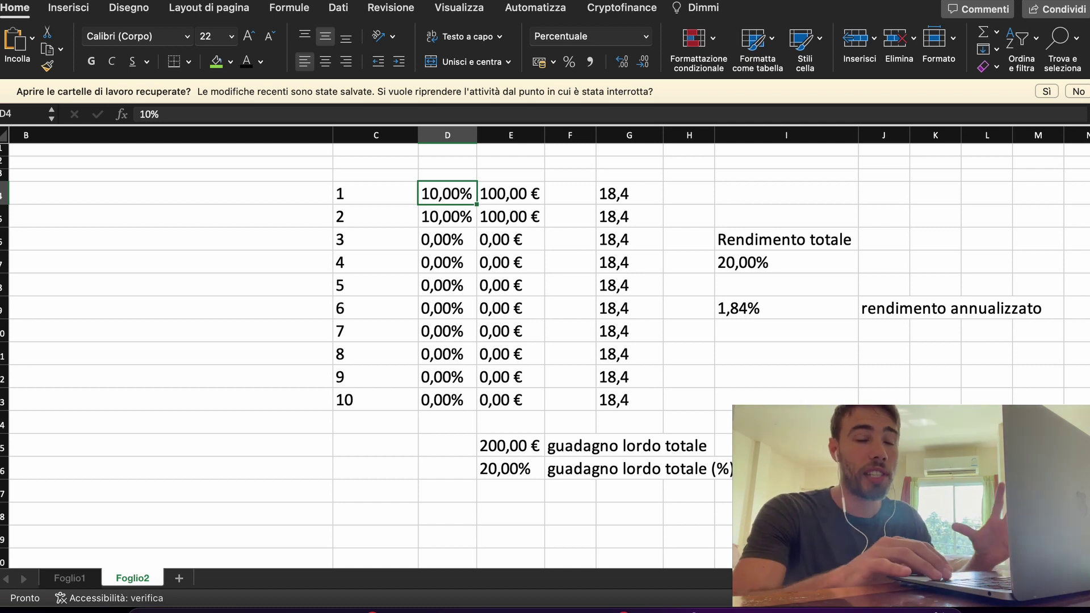
{"action": "left_click", "coordinate": [447, 216]}
{"action": "left_click", "coordinate": [447, 239]}
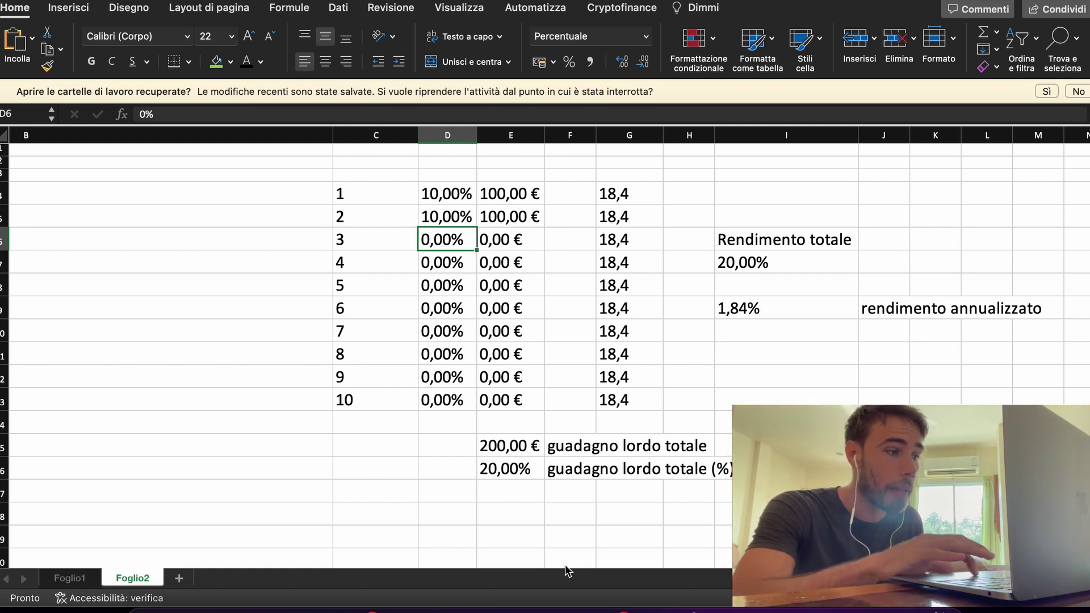
- Switch to TradingView in the browser and compare the EU05Y and EU30Y yield charts with the EU30Y-EU05Y spread
{"action": "left_click", "coordinate": [239, 606]}
{"action": "left_click", "coordinate": [855, 23]}
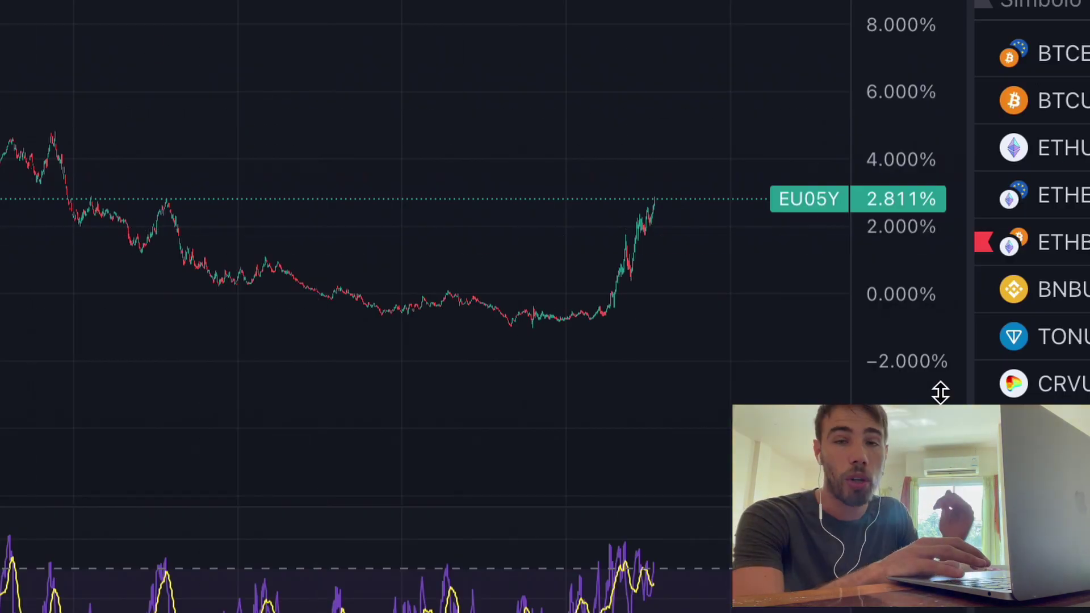
{"action": "key", "text": "Down"}
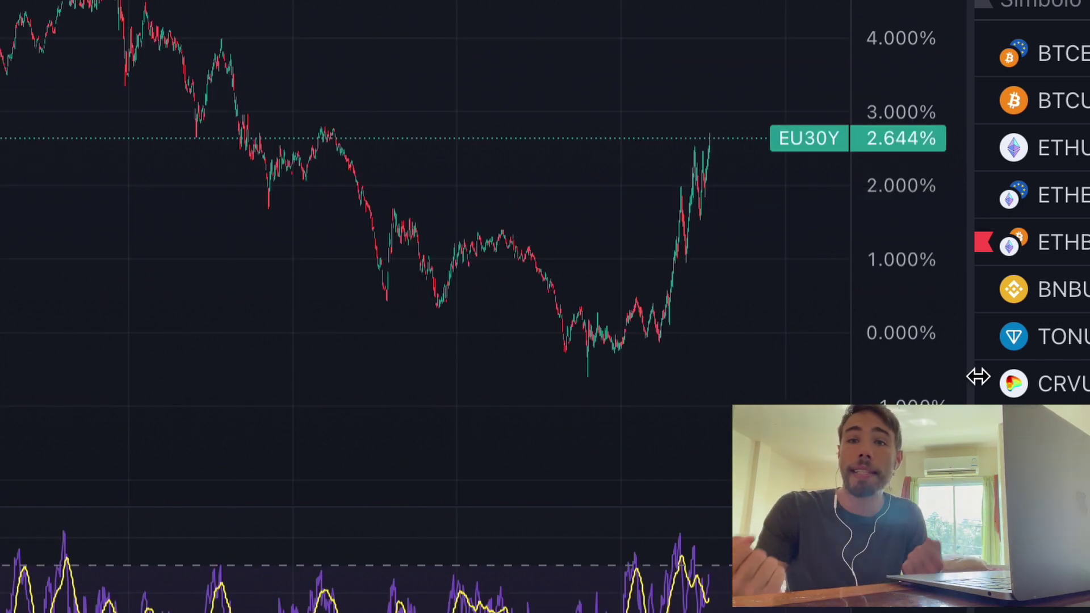
{"action": "key", "text": "Down"}
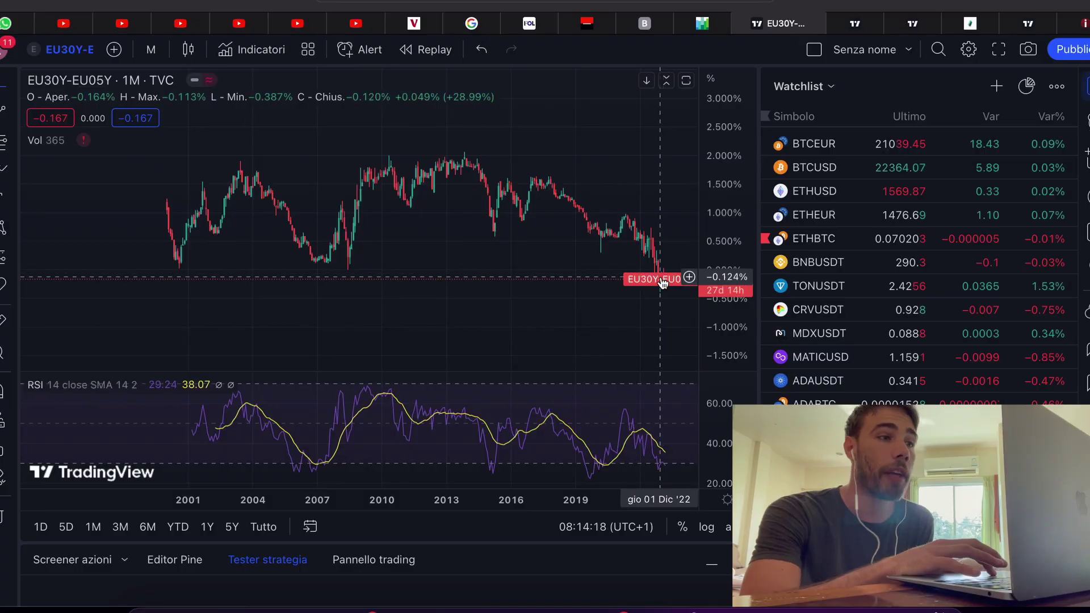
- Return to Excel and review the fixed and variable coupon rates in column D of Foglio2
{"action": "left_click", "coordinate": [729, 607]}
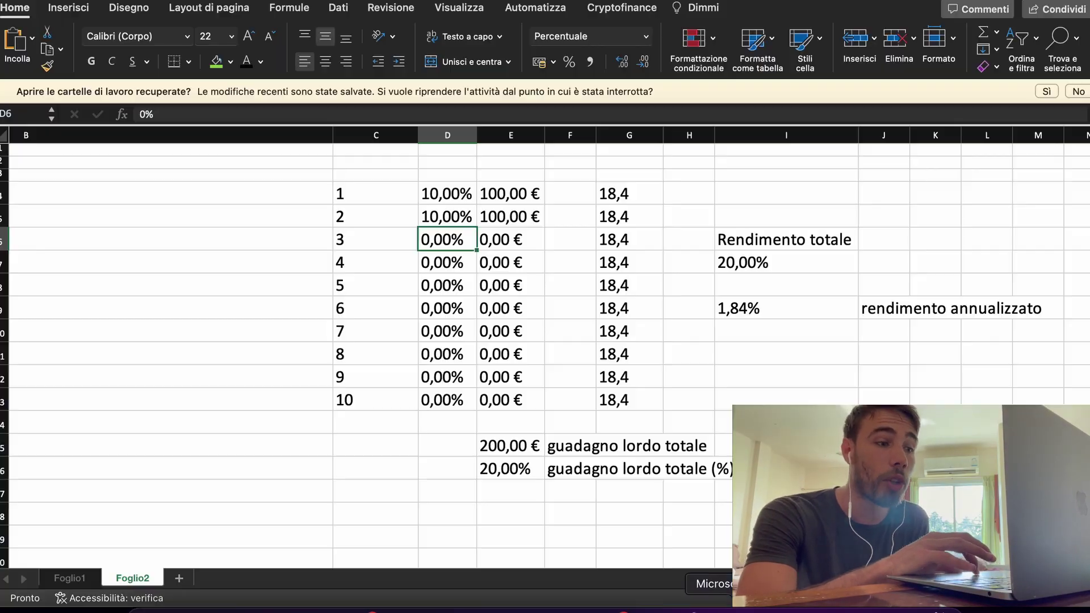
{"action": "key", "text": "Up"}
{"action": "key", "text": "Up"}
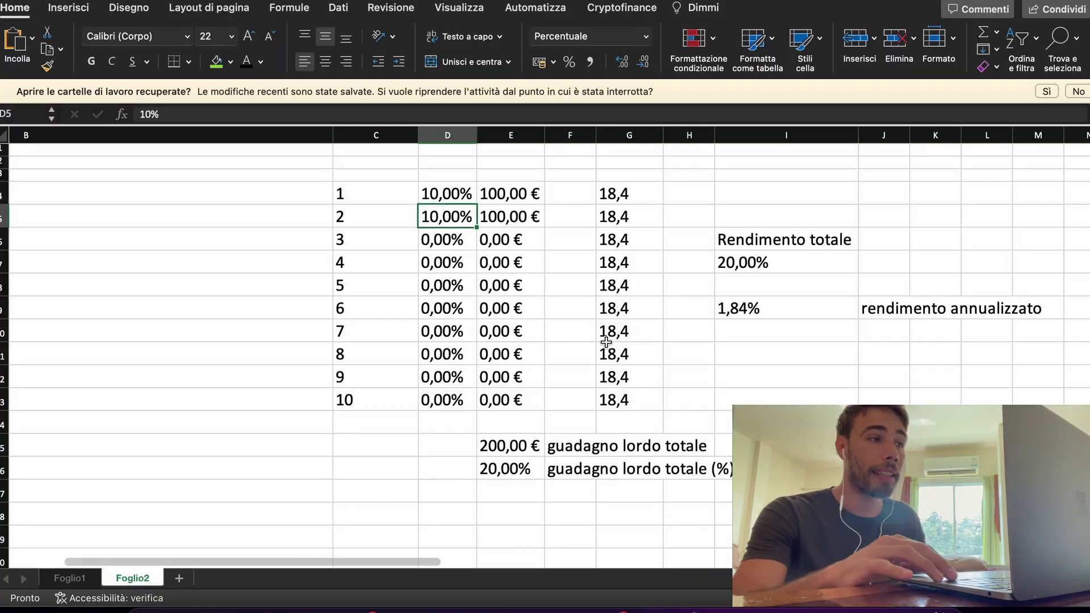
{"action": "key", "text": "Down"}
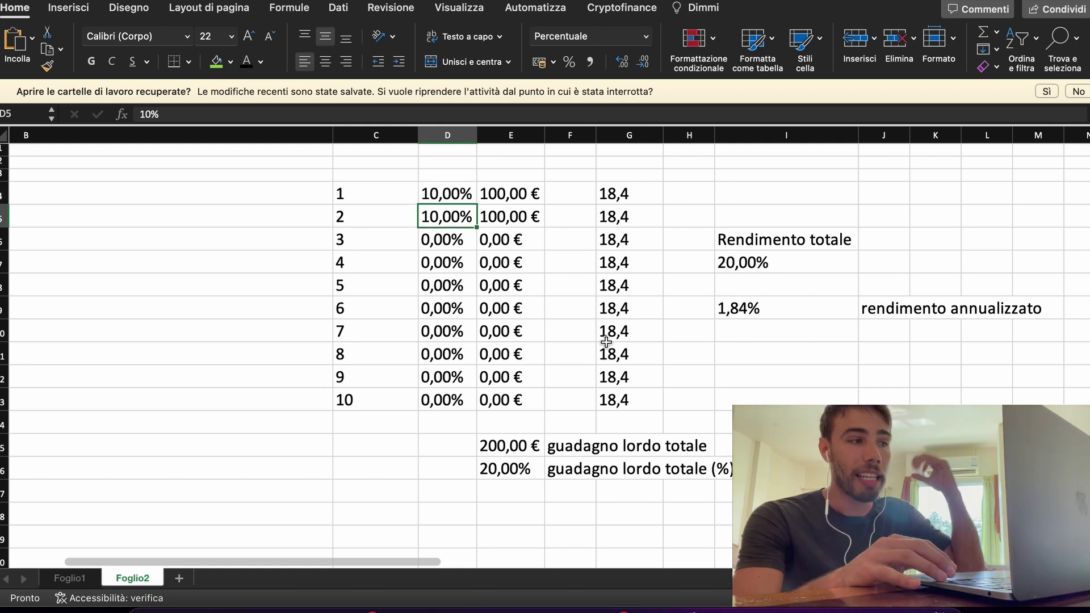
{"action": "key", "text": "Down"}
{"action": "key", "text": "Down"}
{"action": "key", "text": "Down"}
{"action": "key", "text": "Down"}
{"action": "key", "text": "Down"}
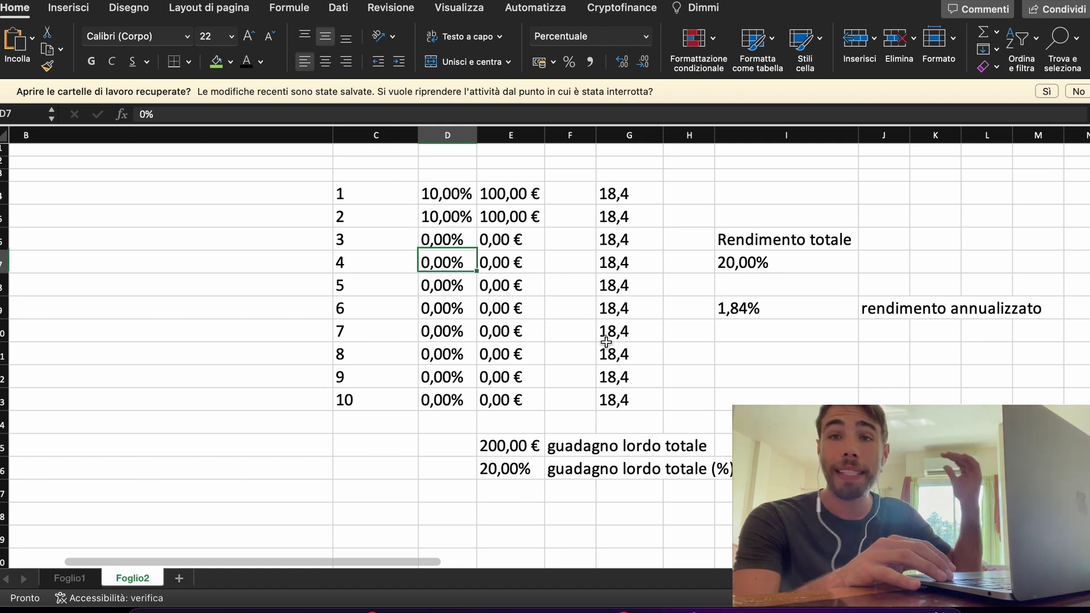
- Check the Sg Issuer Mc Fb33 Eur bond's price data in the browser and return to the year 3 coupon in Excel
{"action": "left_click", "coordinate": [232, 610]}
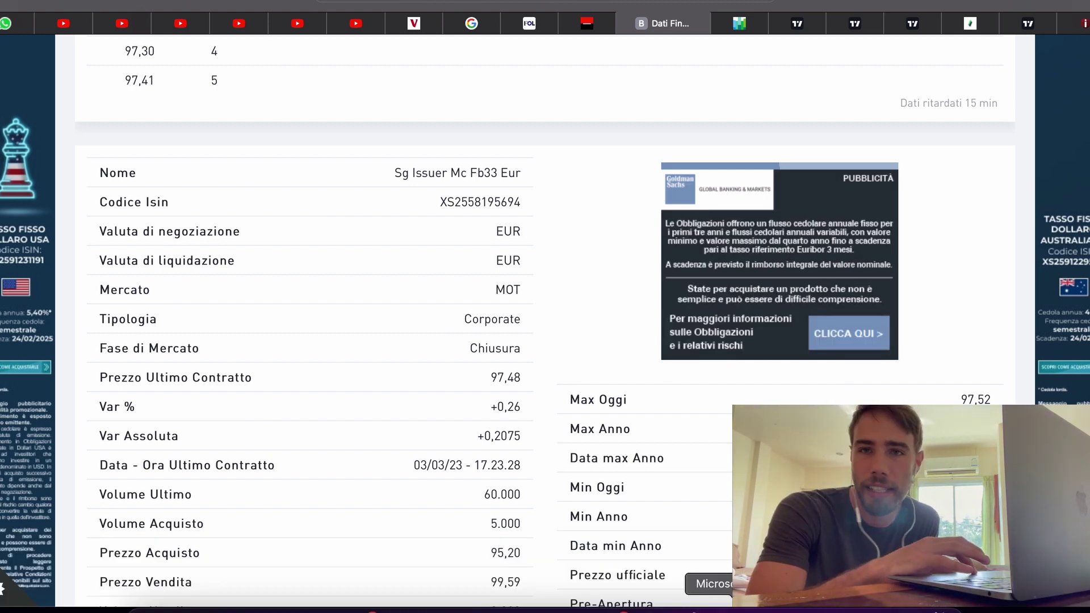
{"action": "left_click", "coordinate": [732, 603]}
{"action": "key", "text": "Up"}
{"action": "key", "text": "Up"}
{"action": "key", "text": "Up"}
{"action": "key", "text": "Up"}
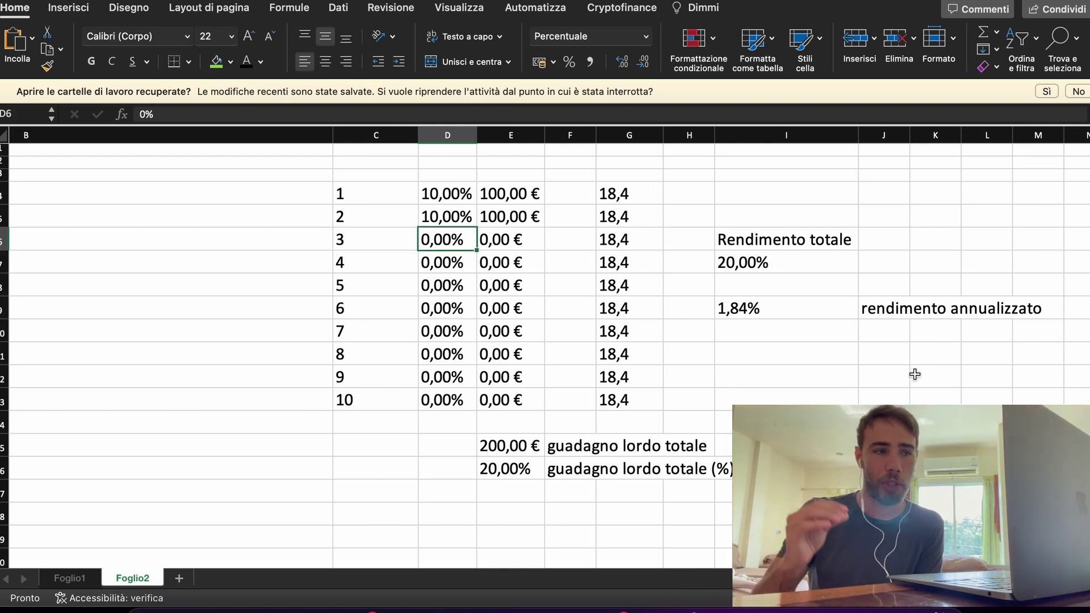
- Examine the annualised return formula in cell I9
{"action": "key", "text": "Right"}
{"action": "key", "text": "Right"}
{"action": "key", "text": "Right"}
{"action": "key", "text": "Right"}
{"action": "key", "text": "Right"}
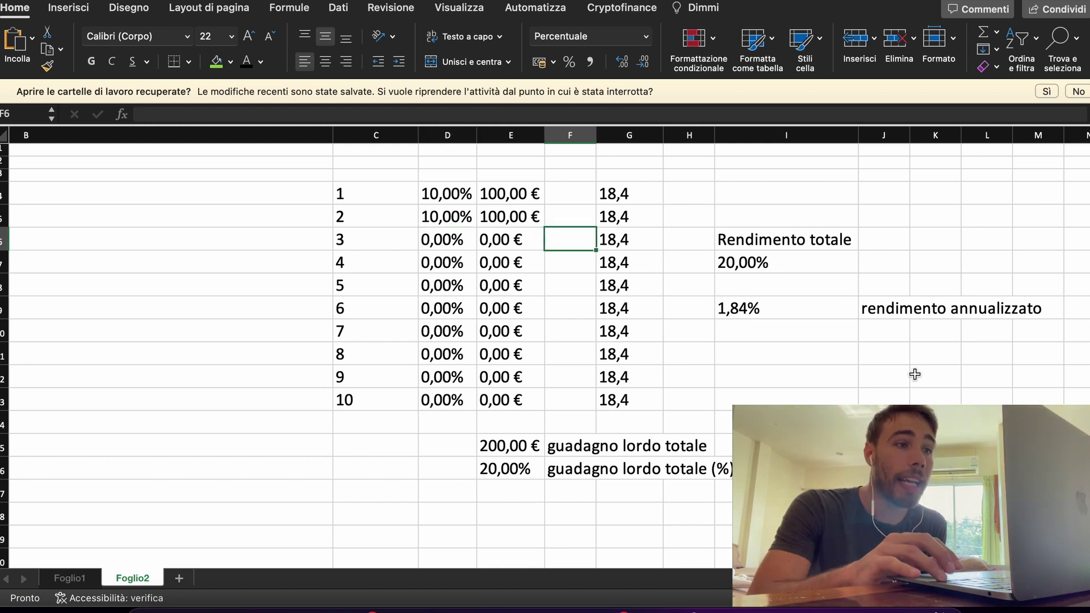
{"action": "key", "text": "Down"}
{"action": "key", "text": "Down"}
{"action": "key", "text": "Down"}
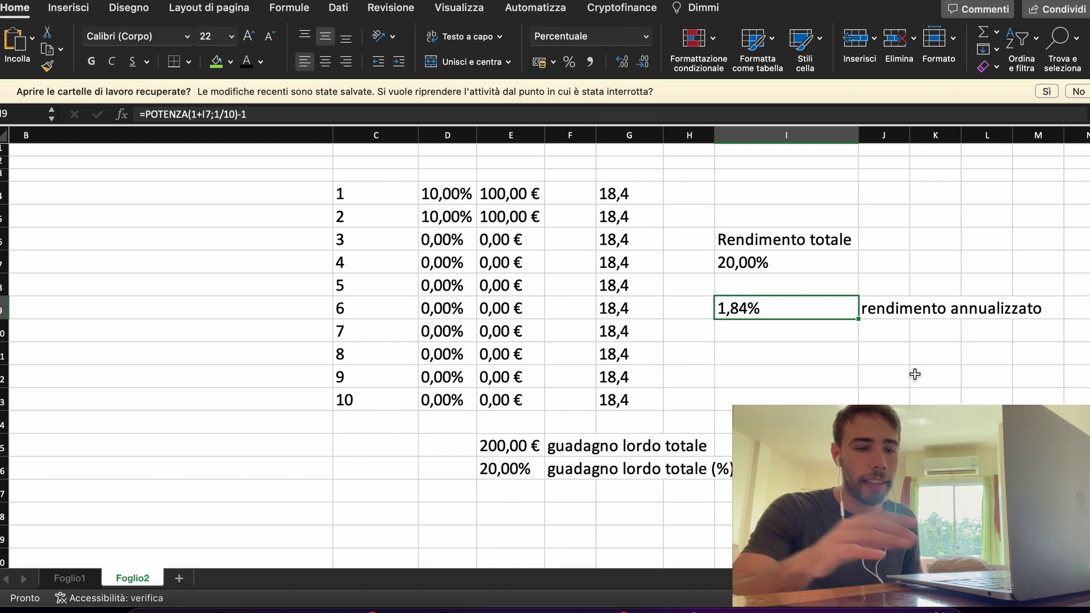
- Enter 2,1% in cell I10 beneath the annualised return for comparison, and clear it again
{"action": "key", "text": "Return"}
{"action": "type", "text": "2,1"}
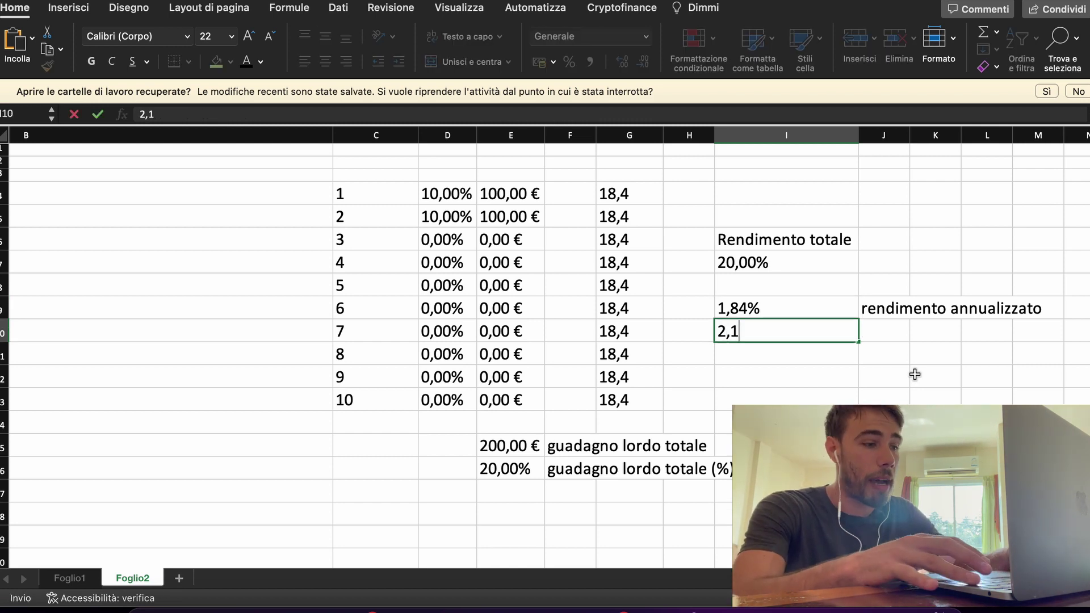
{"action": "key", "text": "Return"}
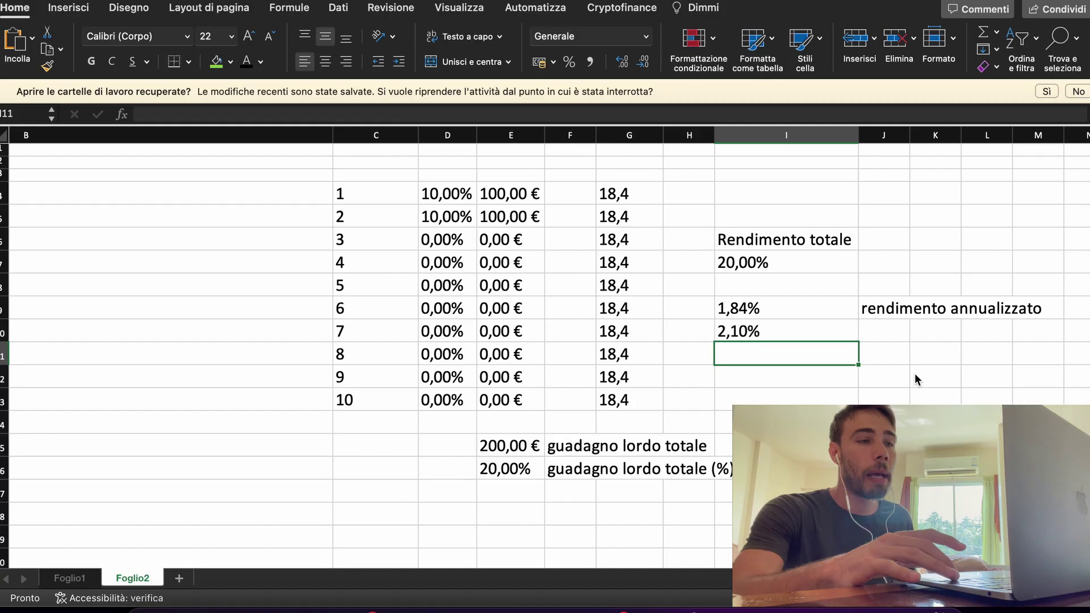
{"action": "key", "text": "Up"}
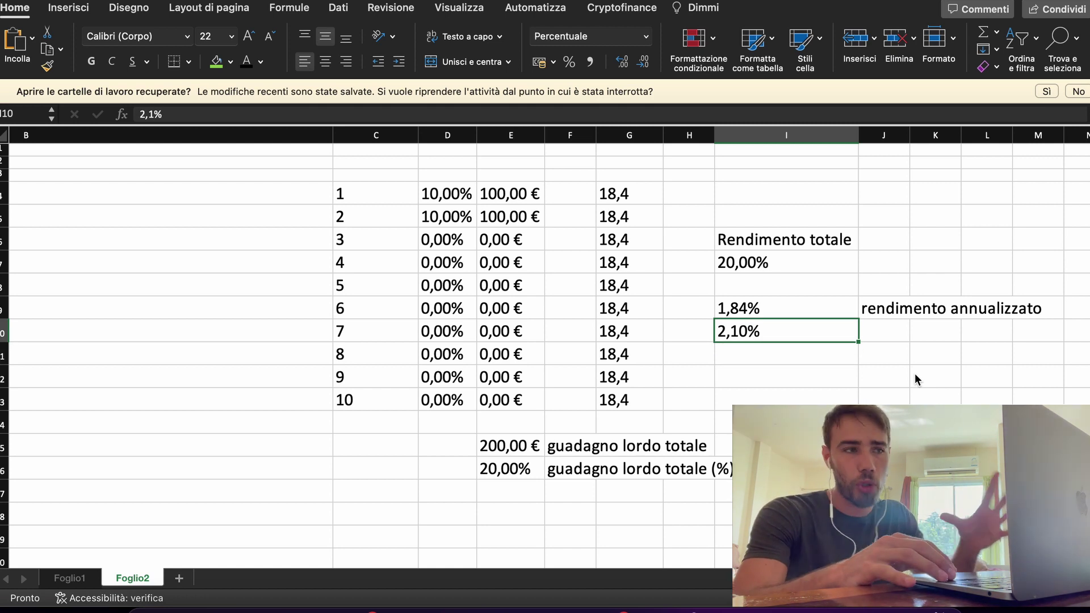
{"action": "key", "text": "Delete"}
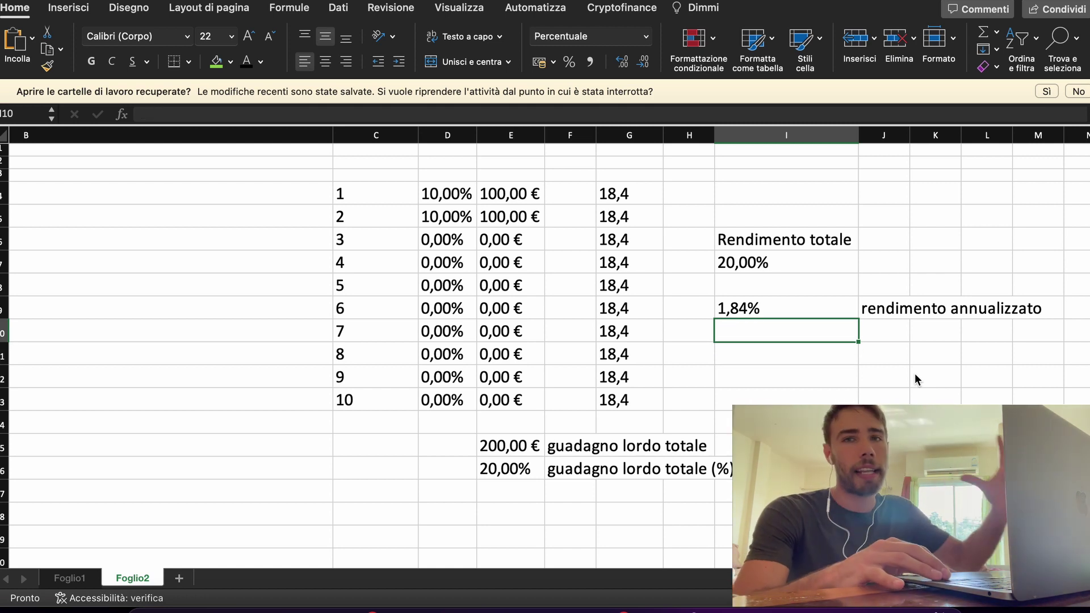
{"action": "key", "text": "Up"}
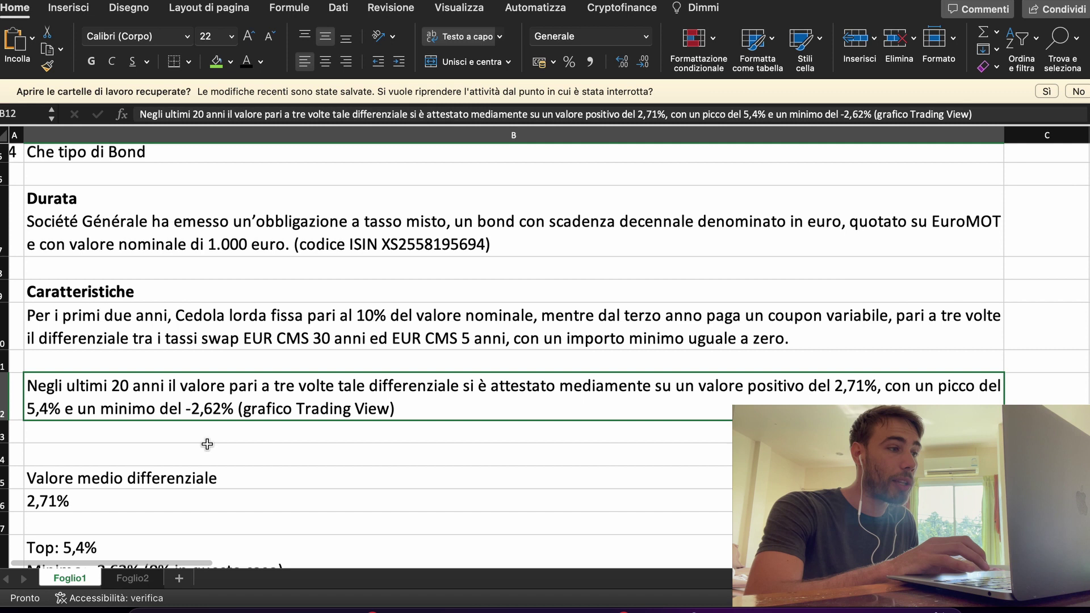
- Look up the average differential on Foglio1 and set the year 3 coupon in Foglio2 cell D6 to 2,71%
{"action": "scroll", "coordinate": [207, 444], "scroll_direction": "down", "scroll_amount": 1}
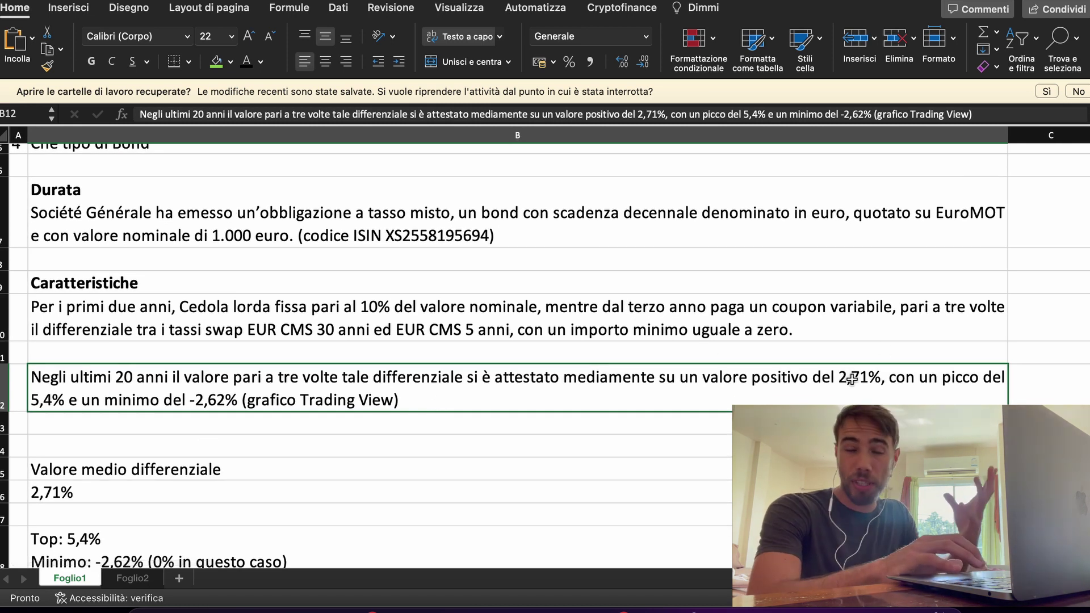
{"action": "left_click", "coordinate": [133, 578]}
{"action": "type", "text": "2,71"}
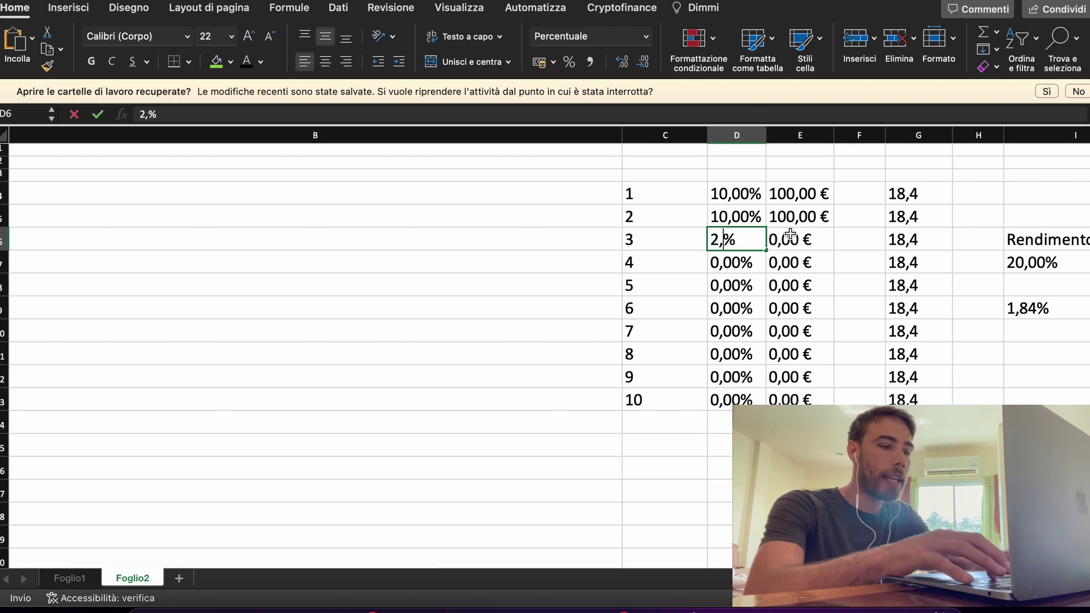
{"action": "key", "text": "Return"}
- Copy the year 3 coupon of 2,71% into the cells for years 4 to 10 (D7 to D13)
{"action": "key", "text": "super+c"}
{"action": "key", "text": "Down"}
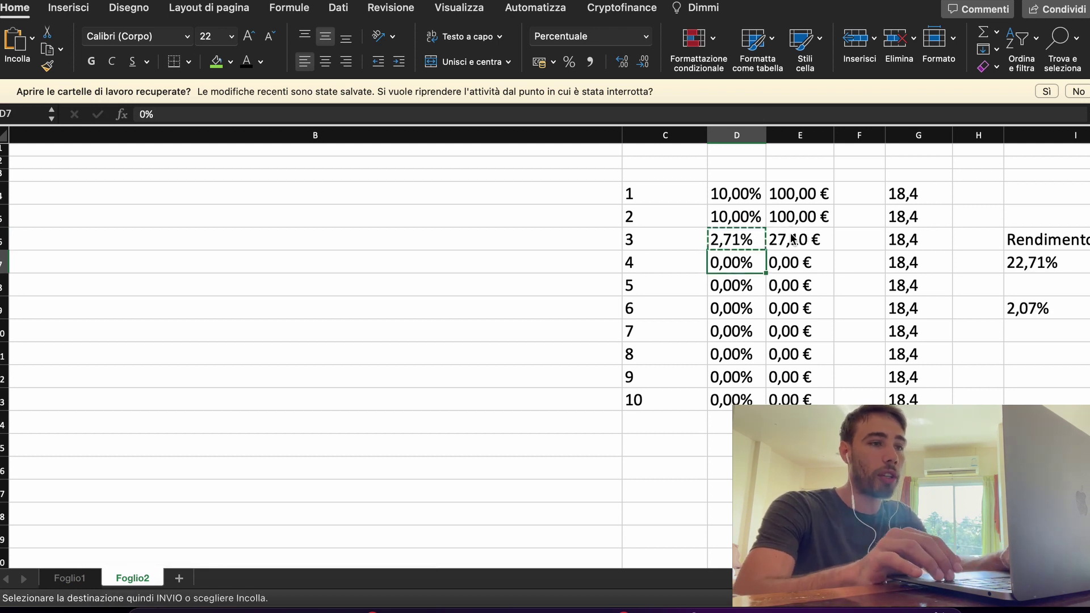
{"action": "key", "text": "super+v"}
{"action": "key", "text": "Down"}
{"action": "key", "text": "super+v"}
{"action": "key", "text": "Down"}
{"action": "key", "text": "super+v"}
{"action": "key", "text": "Down"}
{"action": "key", "text": "super+v"}
{"action": "key", "text": "Down"}
{"action": "key", "text": "super+v"}
{"action": "key", "text": "Down"}
{"action": "key", "text": "super+v"}
{"action": "key", "text": "Down"}
{"action": "key", "text": "Return"}
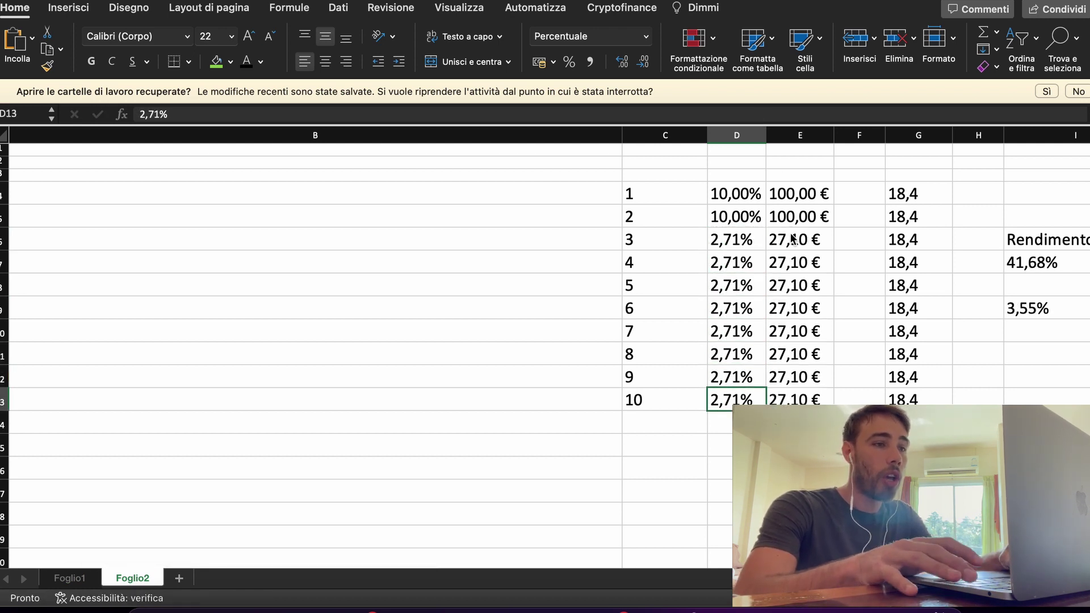
- Examine the recalculated total and annualised returns beside the coupon table
{"action": "key", "text": "Right"}
{"action": "key", "text": "Right"}
{"action": "key", "text": "Right"}
{"action": "key", "text": "Right"}
{"action": "key", "text": "Right"}
{"action": "key", "text": "Right"}
{"action": "key", "text": "Left"}
{"action": "key", "text": "Left"}
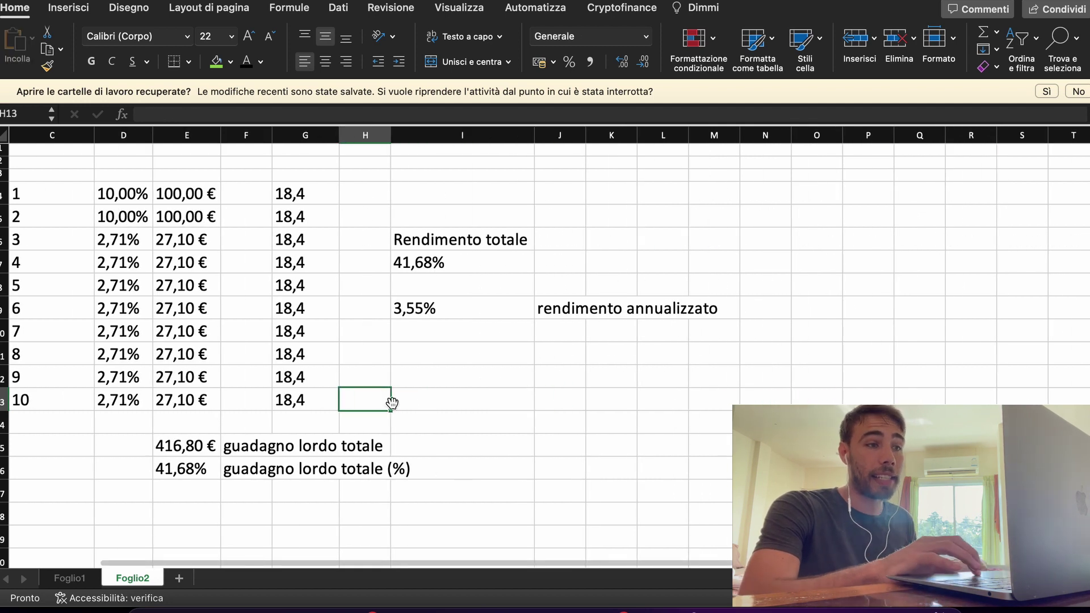
{"action": "left_click", "coordinate": [432, 402]}
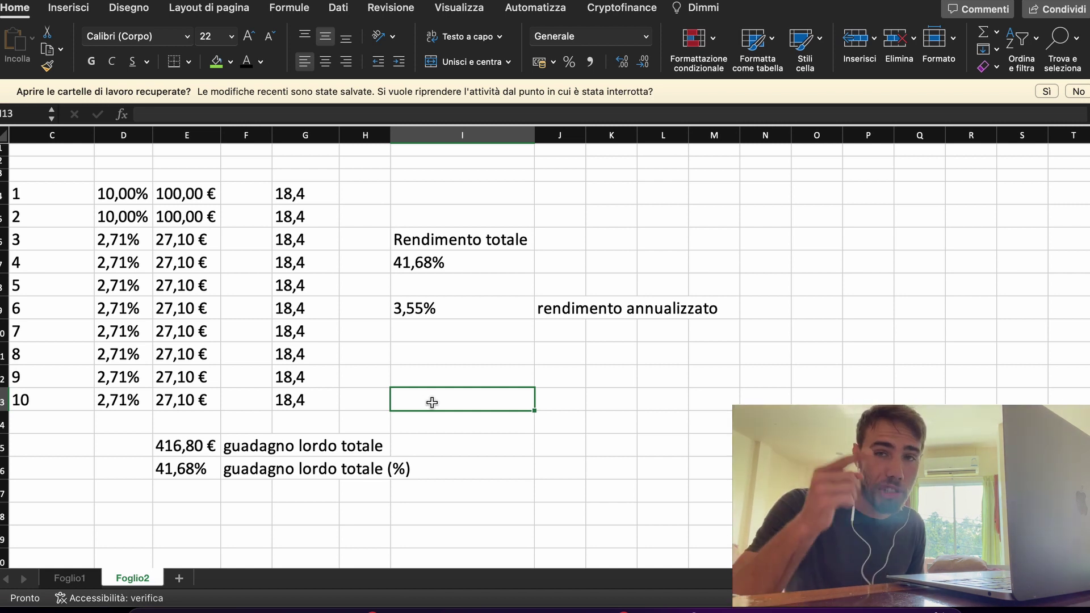
- Enter 4,2% in cell I10 as a comparison with the annualised return, and clear it again
{"action": "key", "text": "Up"}
{"action": "key", "text": "Up"}
{"action": "key", "text": "Up"}
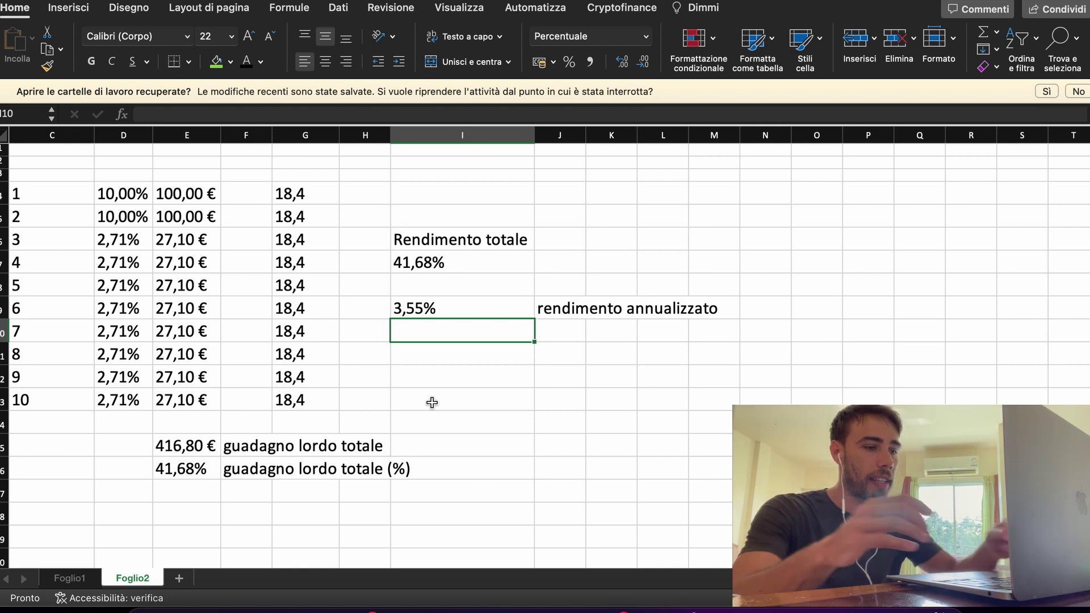
{"action": "type", "text": "4,2"}
{"action": "key", "text": "Return"}
{"action": "key", "text": "Up"}
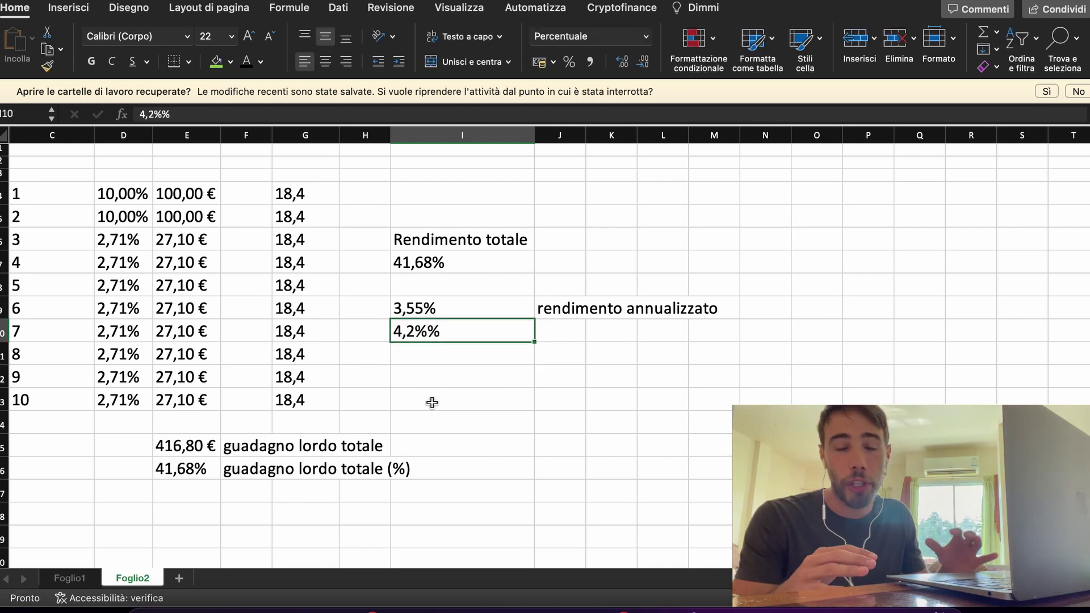
{"action": "key", "text": "Delete"}
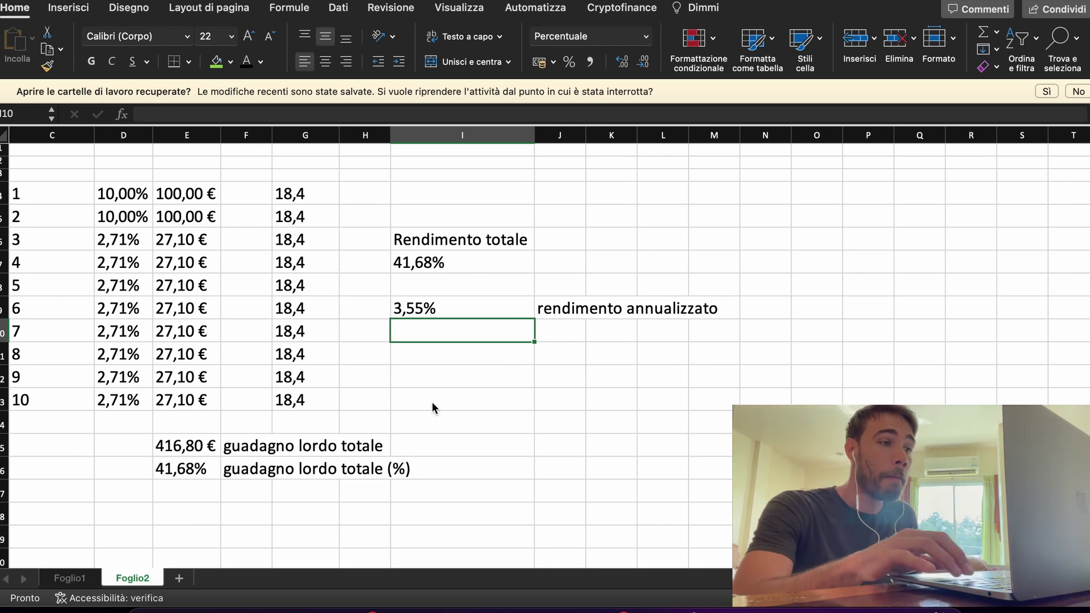
- Switch to the browser and check the bond's market data and effective yields to maturity on its quote page
{"action": "scroll", "coordinate": [431, 401], "scroll_direction": "left", "scroll_amount": 2}
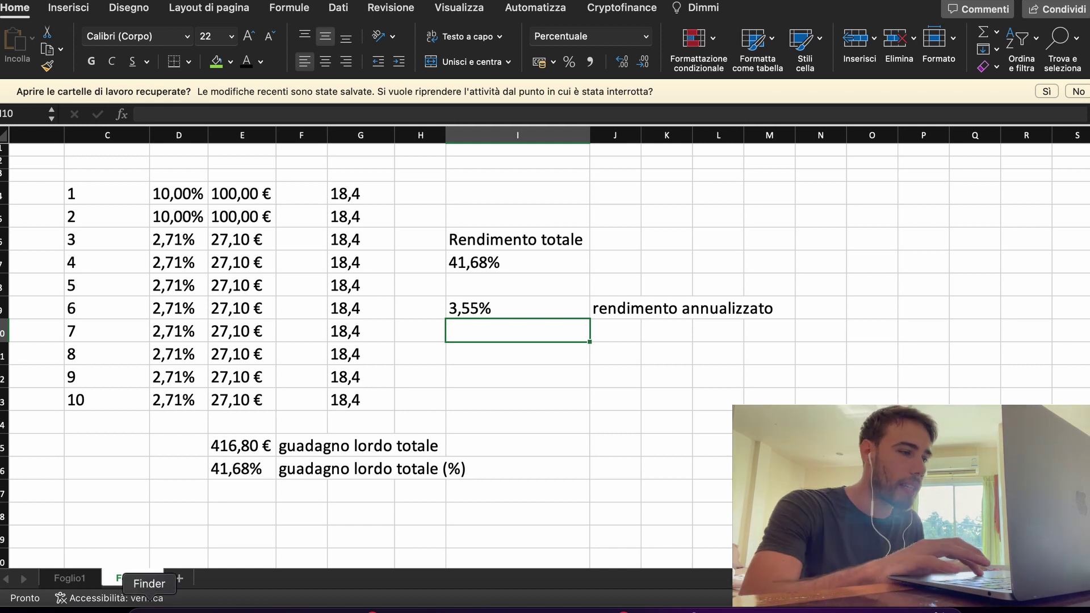
{"action": "left_click", "coordinate": [233, 610]}
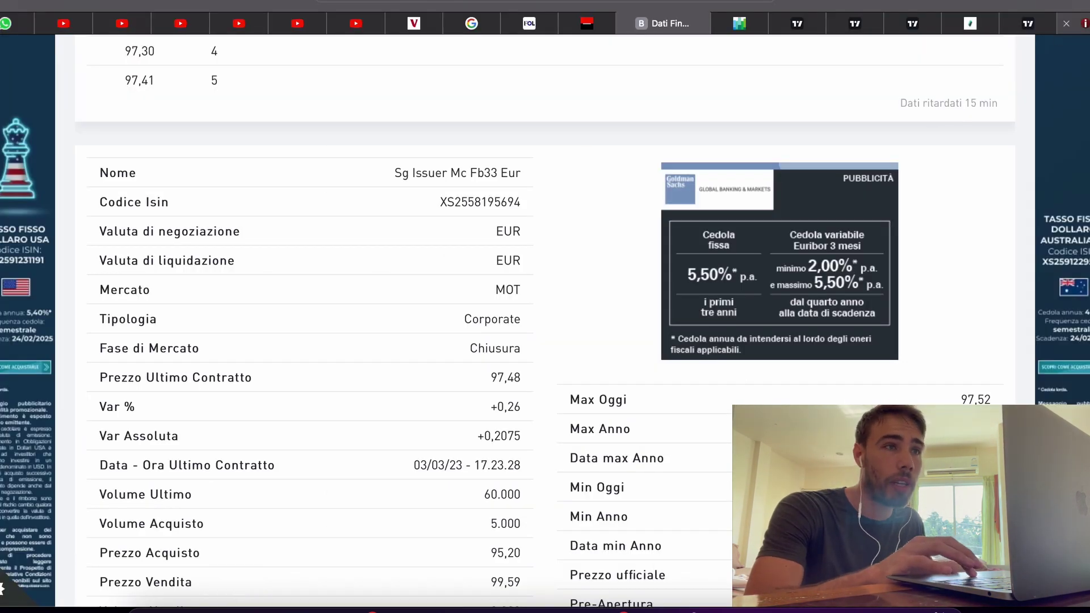
{"action": "left_click", "coordinate": [739, 23]}
{"action": "scroll", "coordinate": [545, 317], "scroll_direction": "down", "scroll_amount": 10}
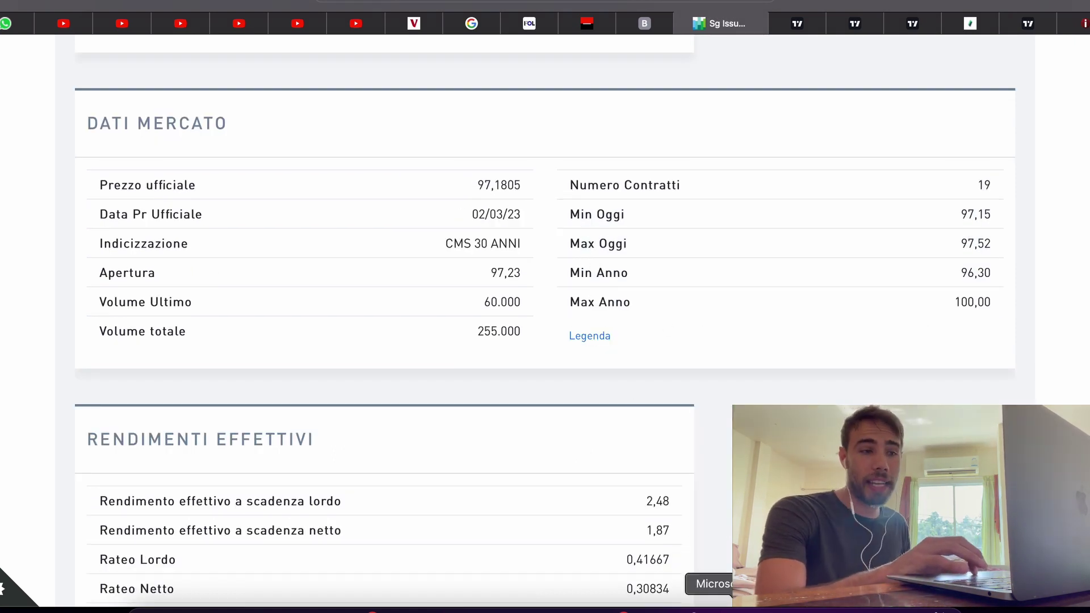
- Return to Excel and inspect the total return formula in cell I7
{"action": "left_click", "coordinate": [727, 609]}
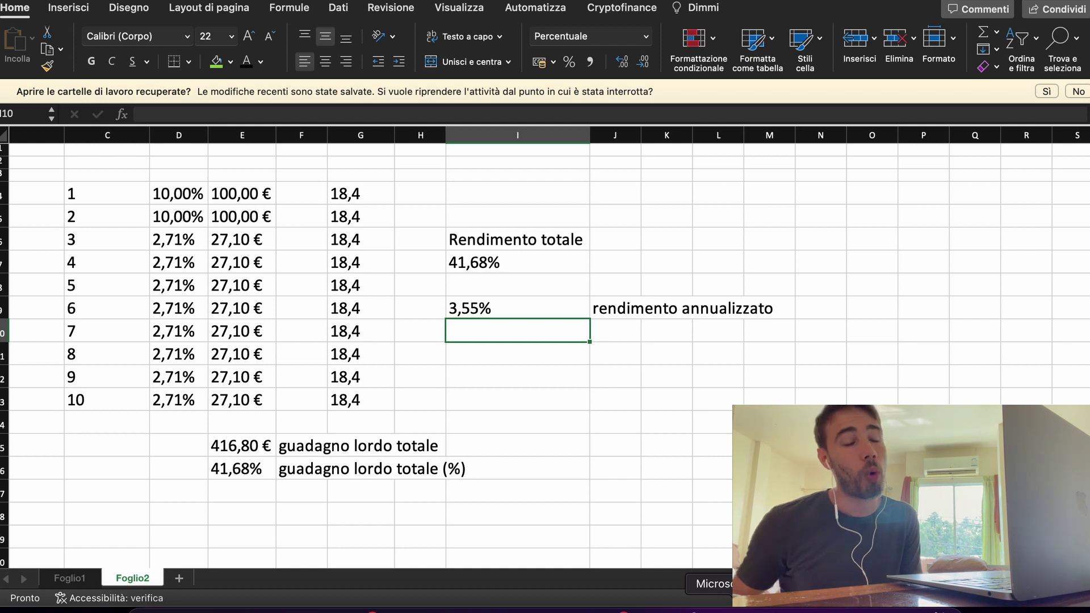
{"action": "left_click", "coordinate": [517, 285]}
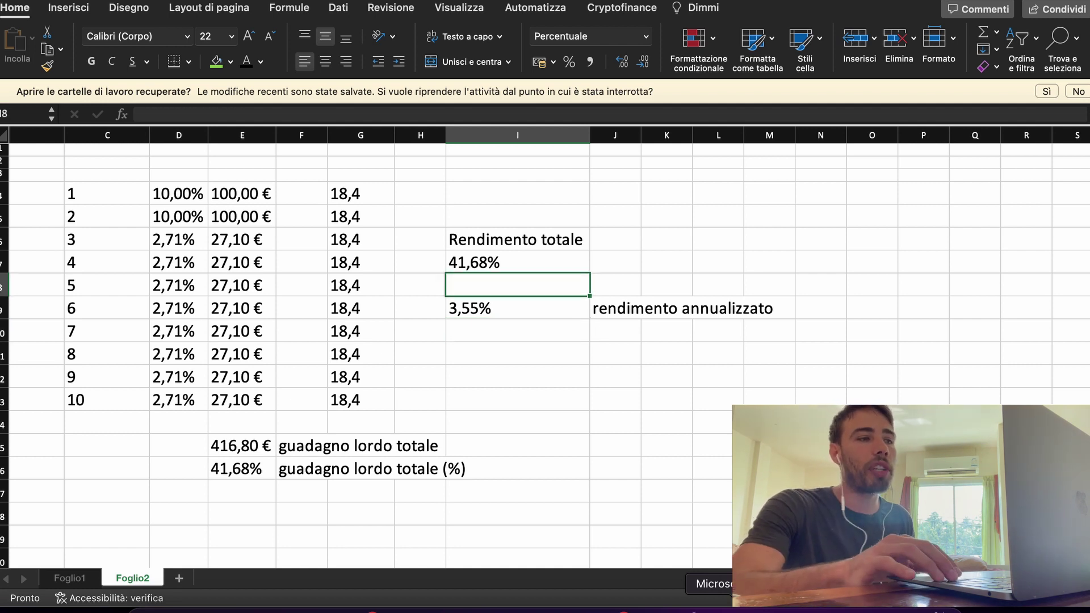
{"action": "key", "text": "Up"}
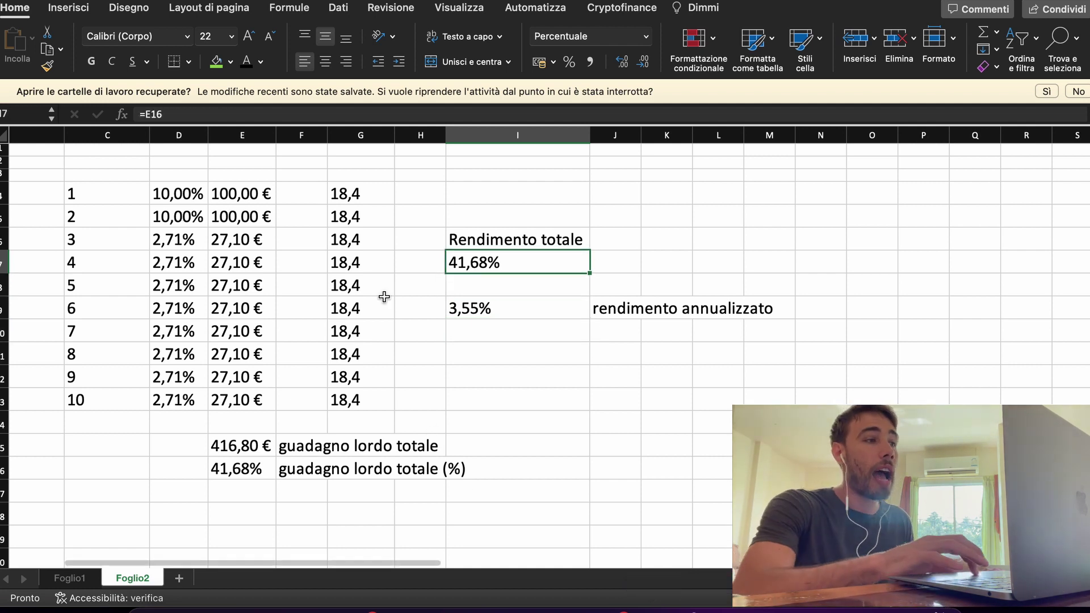
- Test the total return in cell I7 with 3% added to its formula, and undo the change
{"action": "left_click", "coordinate": [410, 116]}
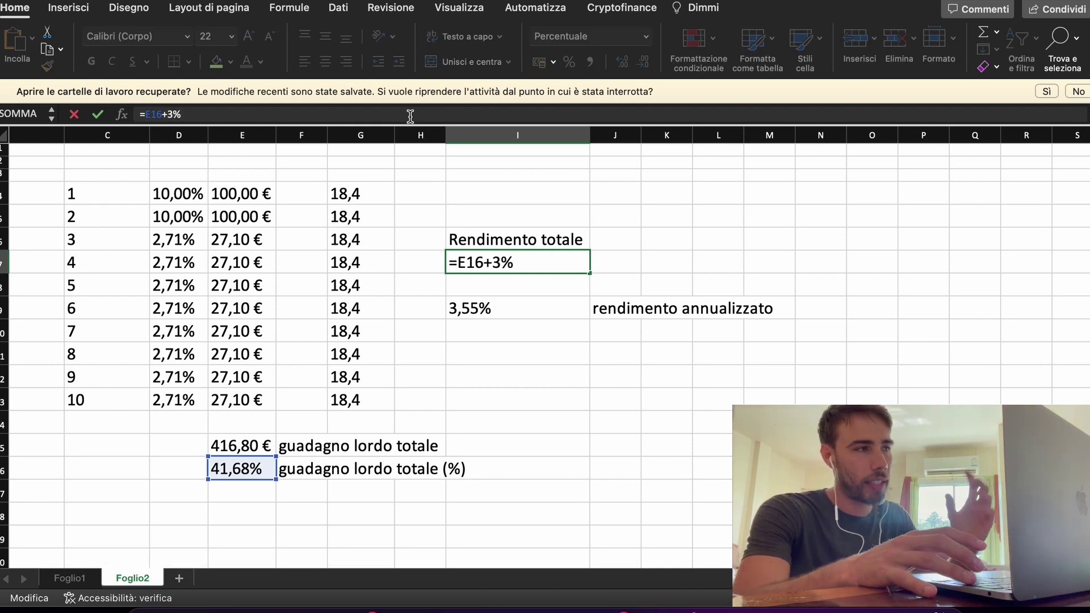
{"action": "key", "text": "Return"}
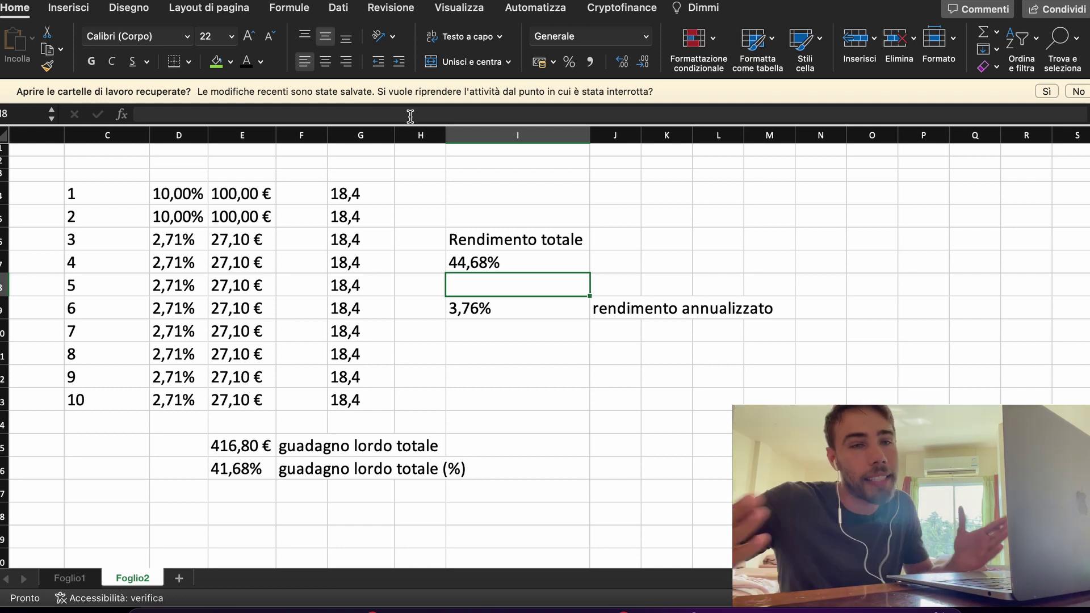
{"action": "key", "text": "super+z"}
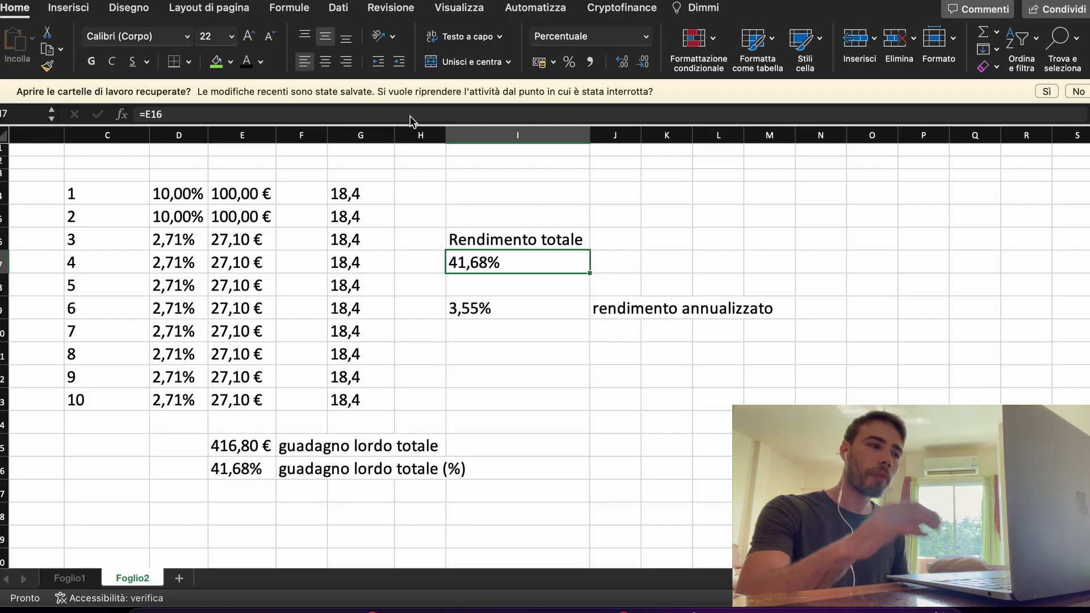
- Examine the year 3 variable coupon rate against the fixed coupons above it and the total return
{"action": "left_click", "coordinate": [182, 234]}
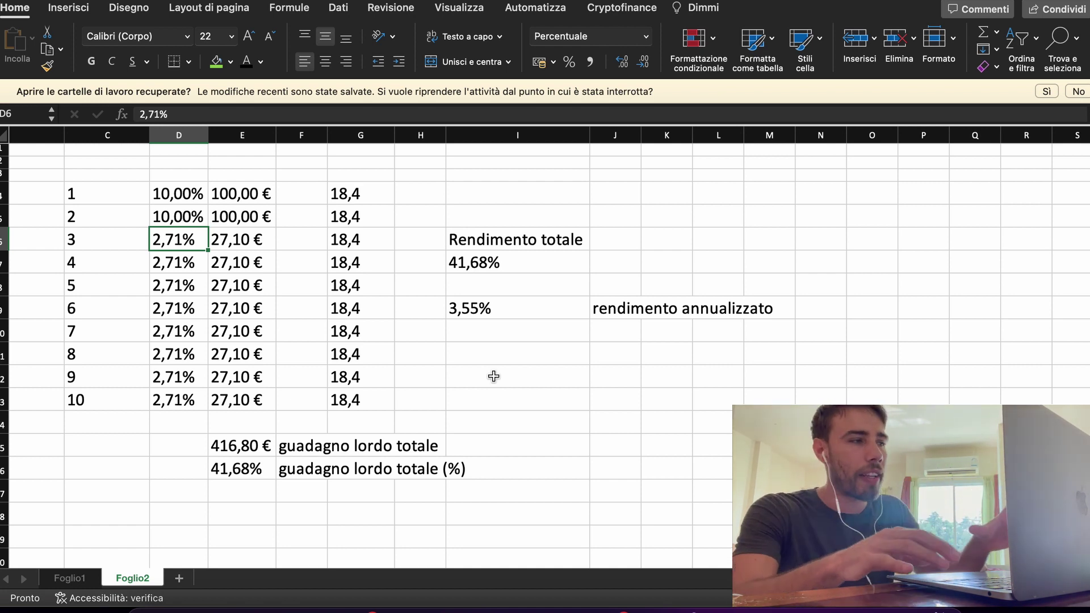
{"action": "key", "text": "Up"}
{"action": "key", "text": "Up"}
{"action": "key", "text": "Down"}
{"action": "key", "text": "Down"}
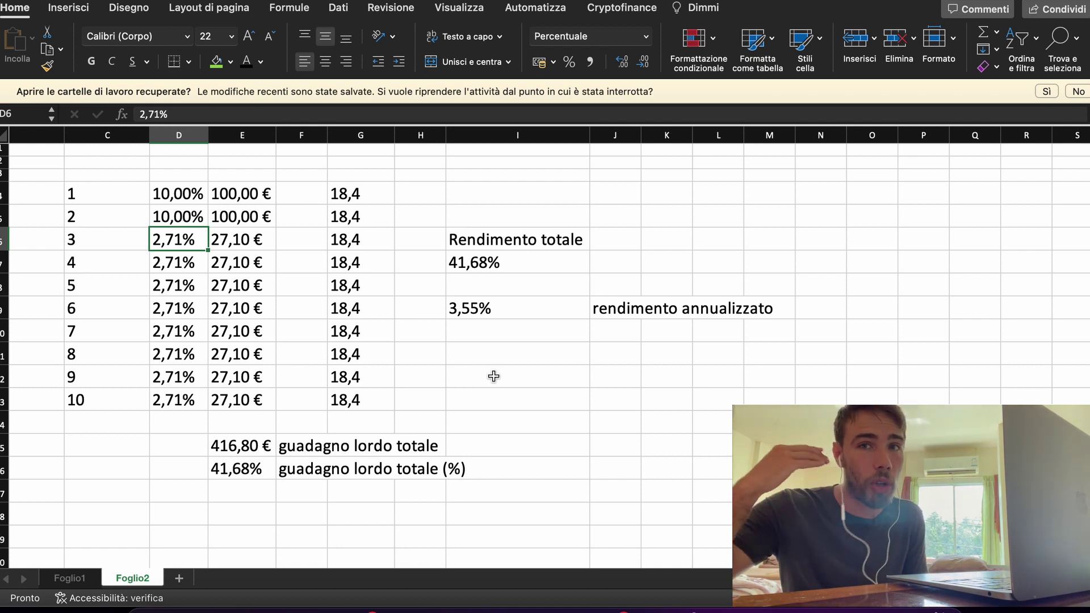
{"action": "key", "text": "Right"}
{"action": "key", "text": "Right"}
{"action": "key", "text": "Right"}
{"action": "key", "text": "Right"}
{"action": "key", "text": "Right"}
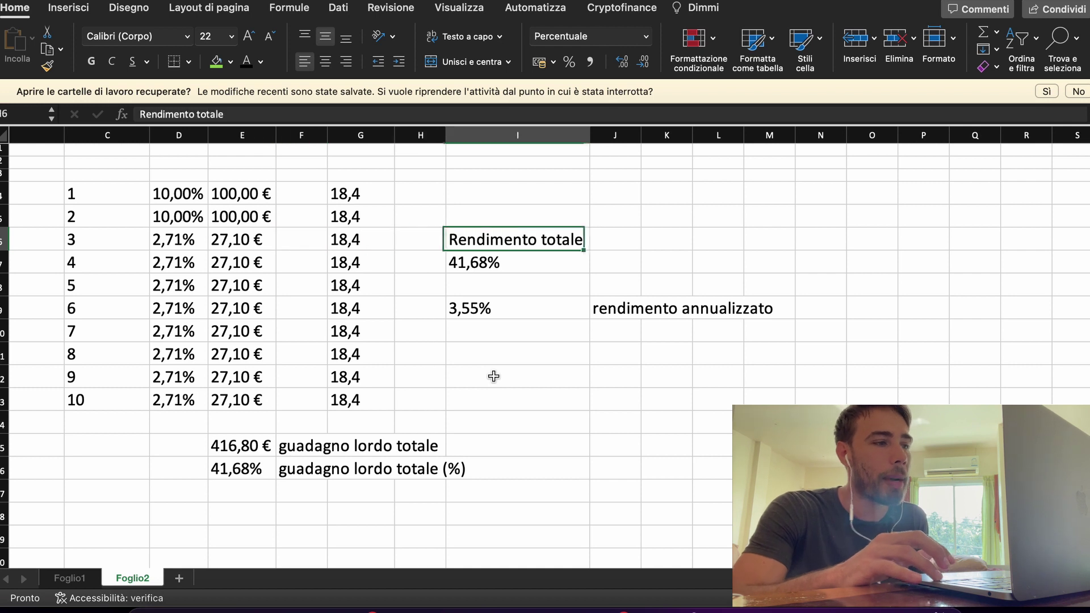
- Try adding 8% to the total return formula in cell I7
{"action": "key", "text": "Down"}
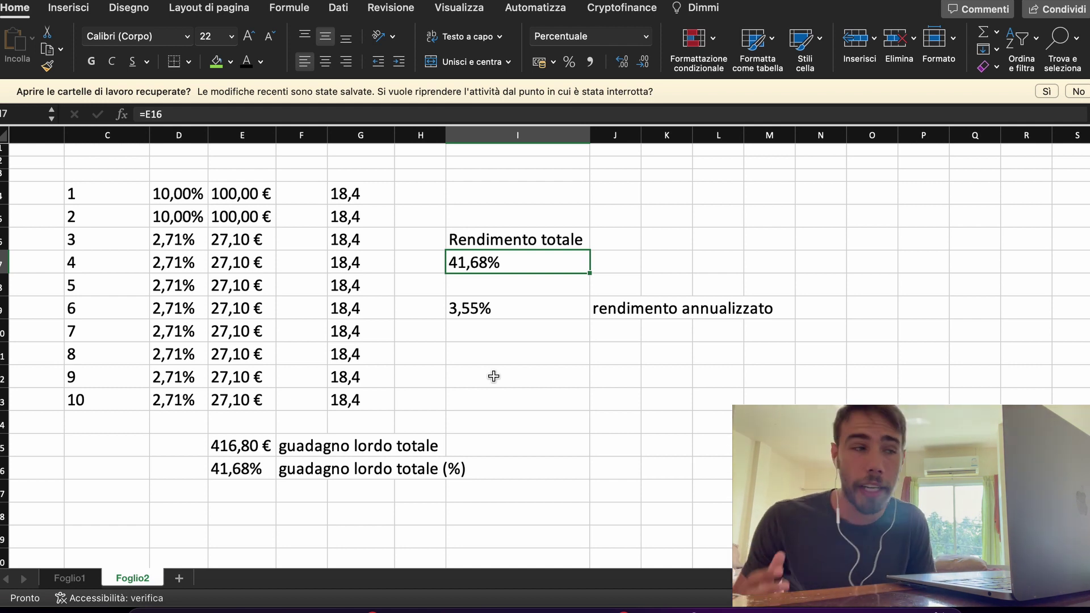
{"action": "left_click", "coordinate": [394, 115]}
{"action": "type", "text": "+8%"}
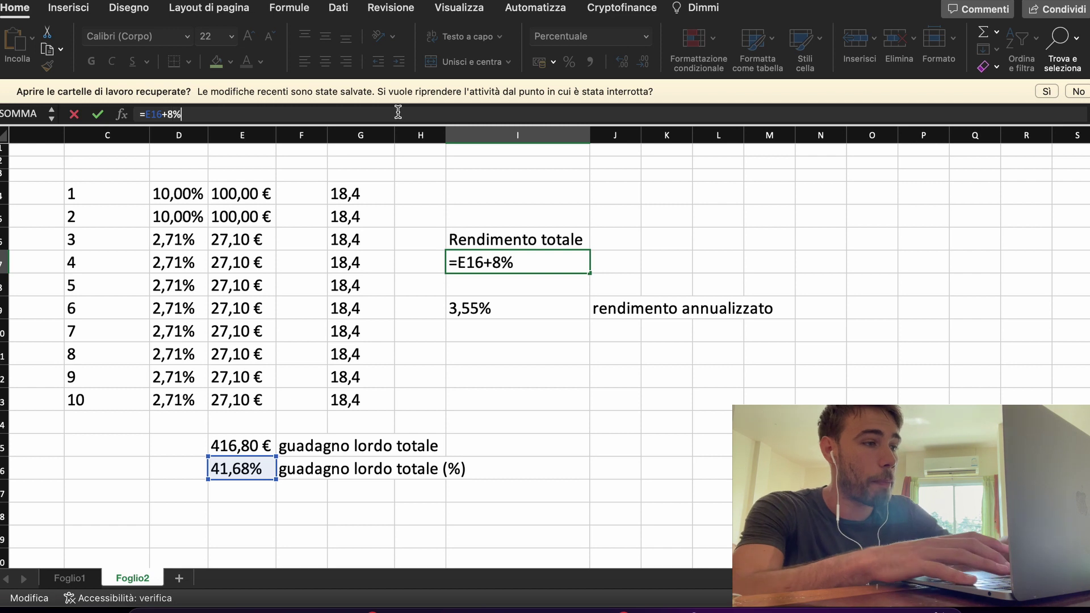
{"action": "key", "text": "Return"}
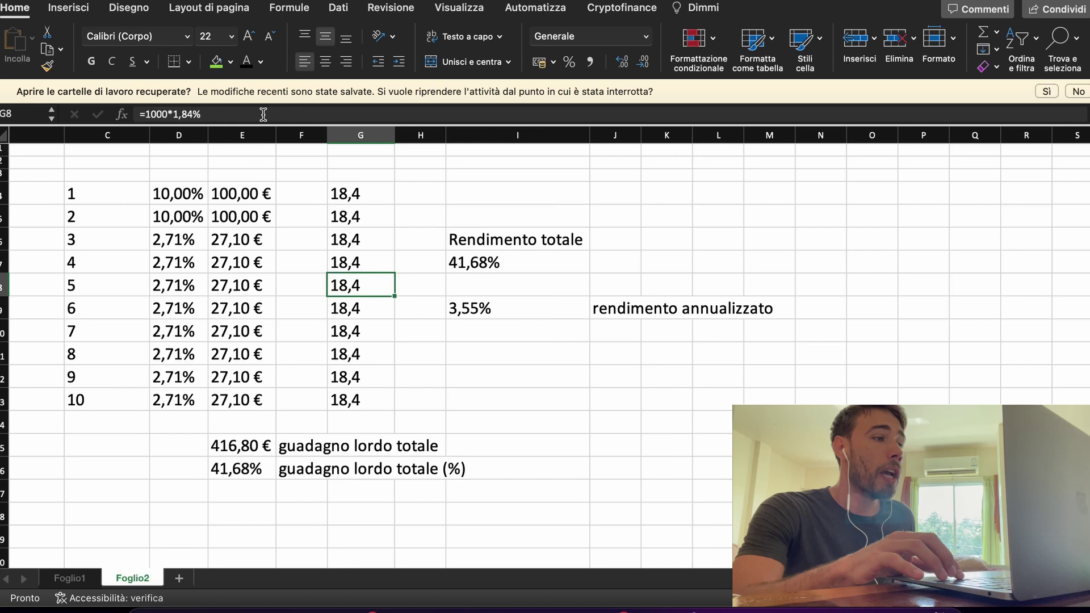
- Check the year 3 coupon rate in cell D6 and the historical differential notes on Foglio1
{"action": "key", "text": "Left"}
{"action": "key", "text": "Left"}
{"action": "key", "text": "Up"}
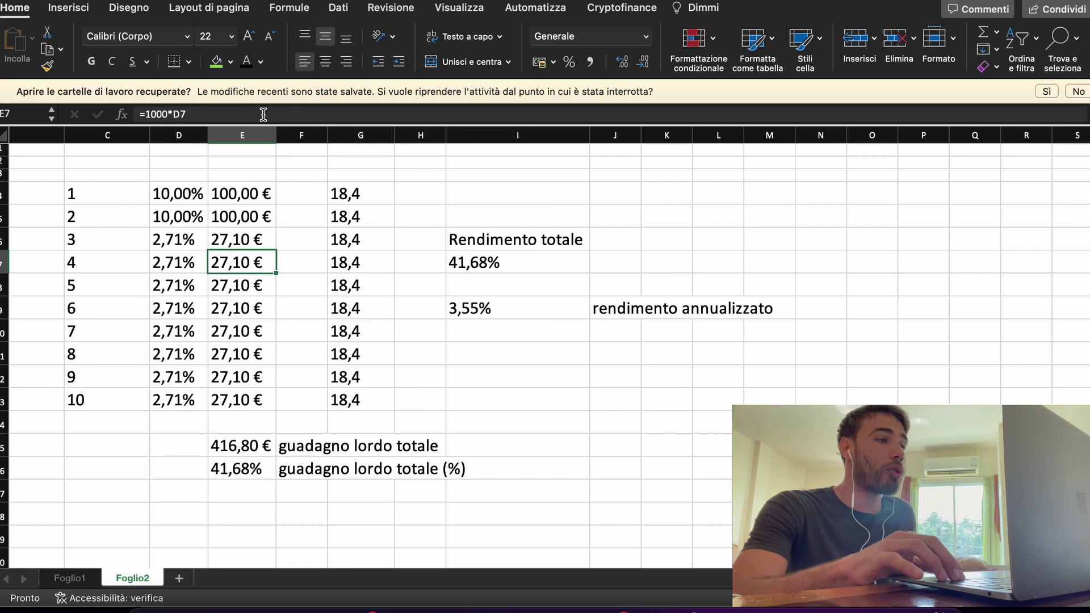
{"action": "key", "text": "Left"}
{"action": "key", "text": "Up"}
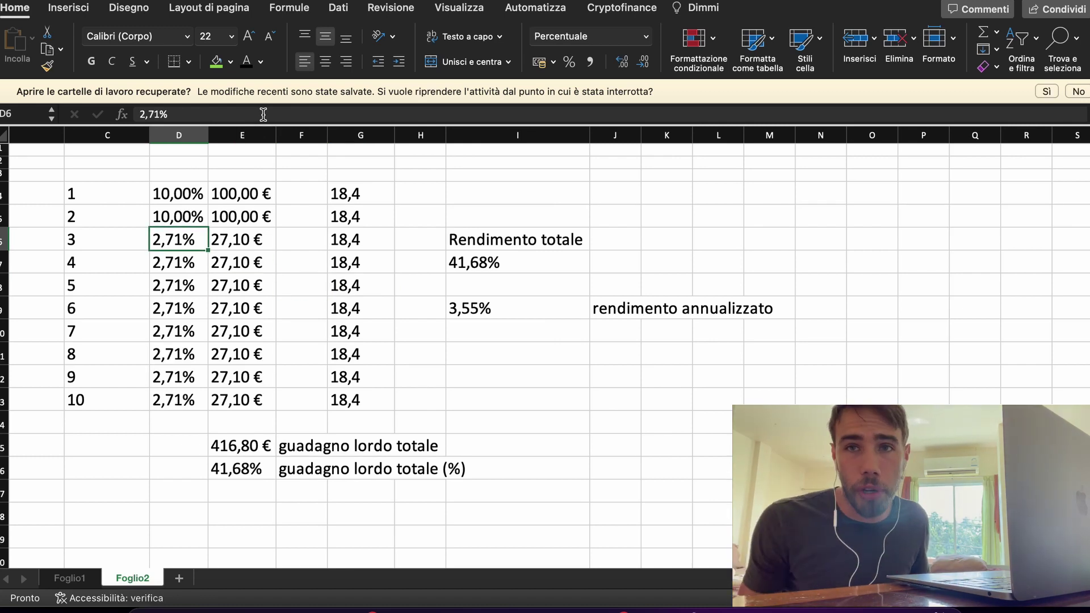
{"action": "left_click", "coordinate": [278, 607]}
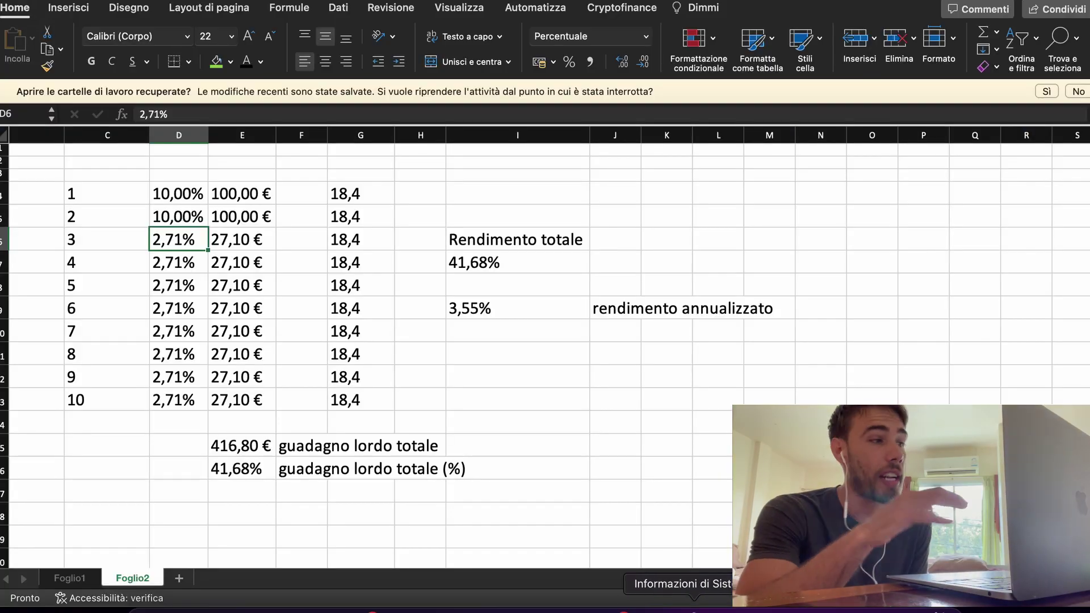
{"action": "left_click", "coordinate": [80, 578]}
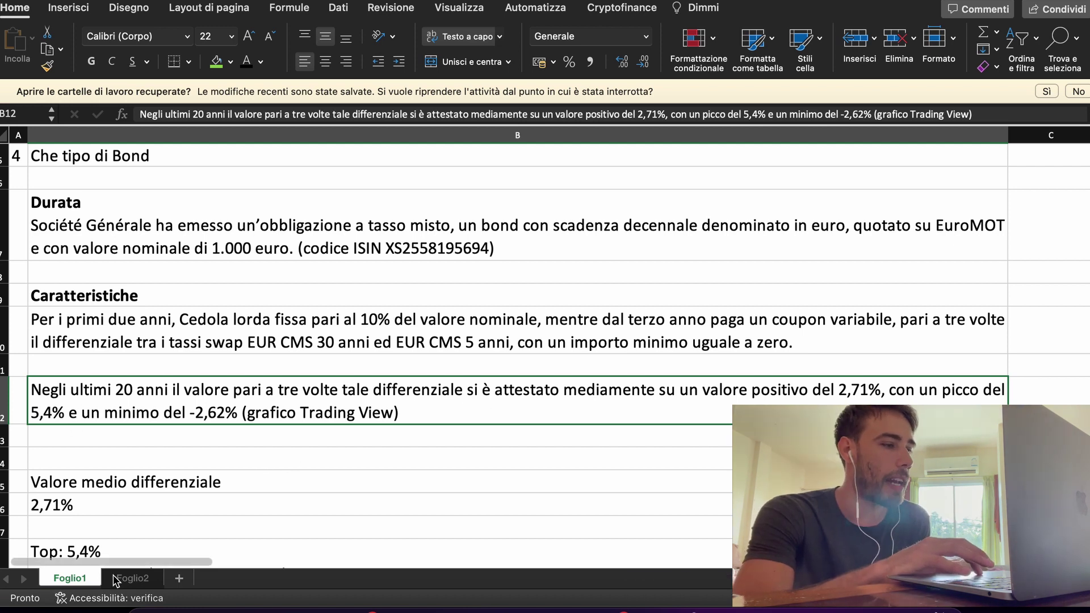
- Set the variable coupon rates for years 3 to 10 on Foglio2 to 4%
{"action": "left_click", "coordinate": [132, 578]}
{"action": "key", "text": "Down"}
{"action": "key", "text": "Up"}
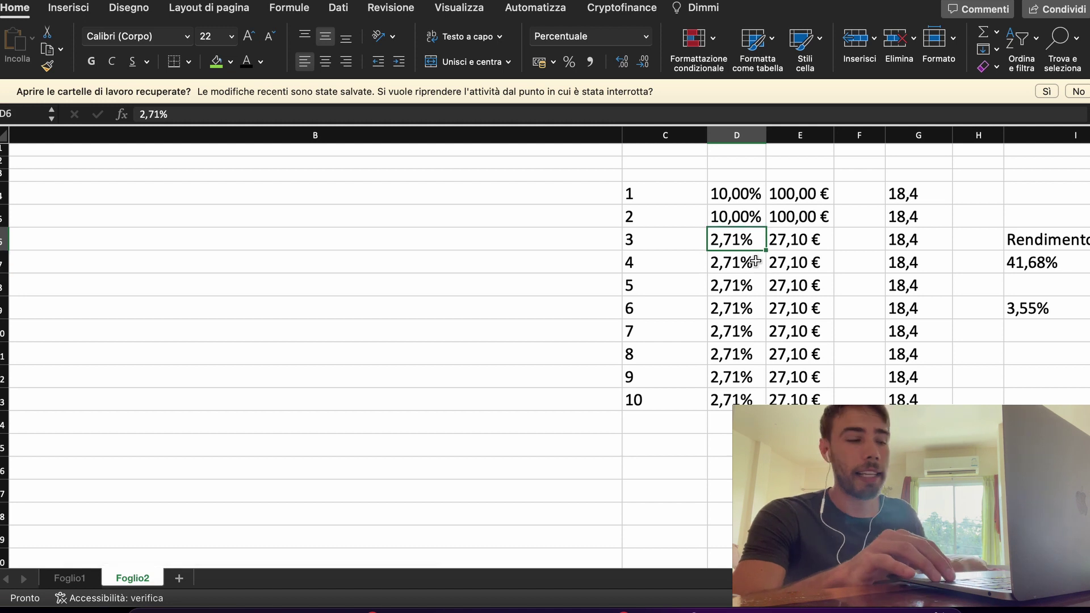
{"action": "type", "text": "4"}
{"action": "key", "text": "Return"}
{"action": "type", "text": "4"}
{"action": "key", "text": "Return"}
{"action": "type", "text": "4 4 4 4 4"}
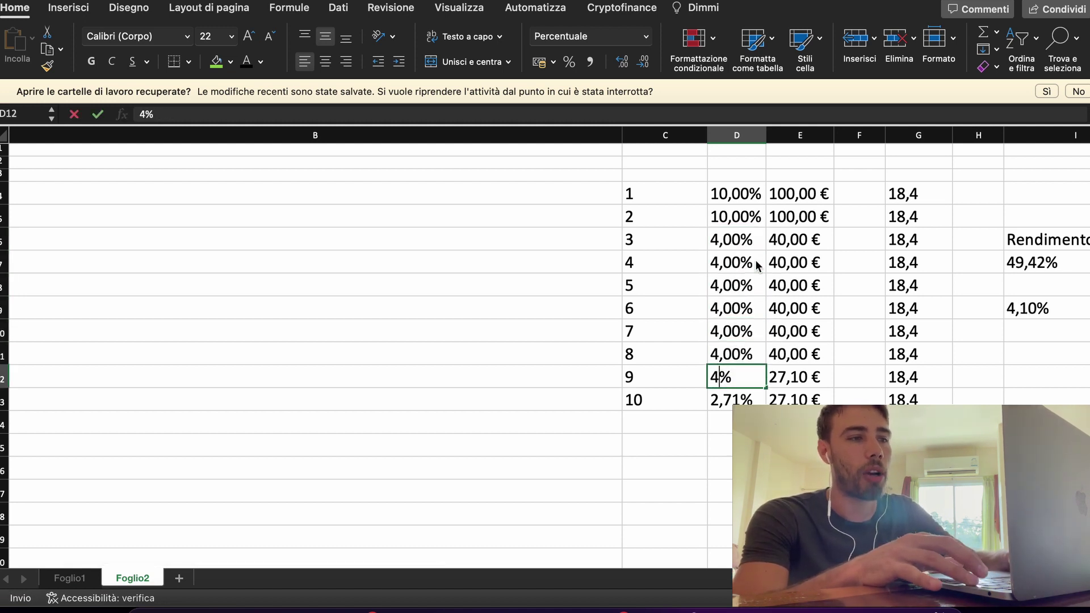
{"action": "type", "text": " 4"}
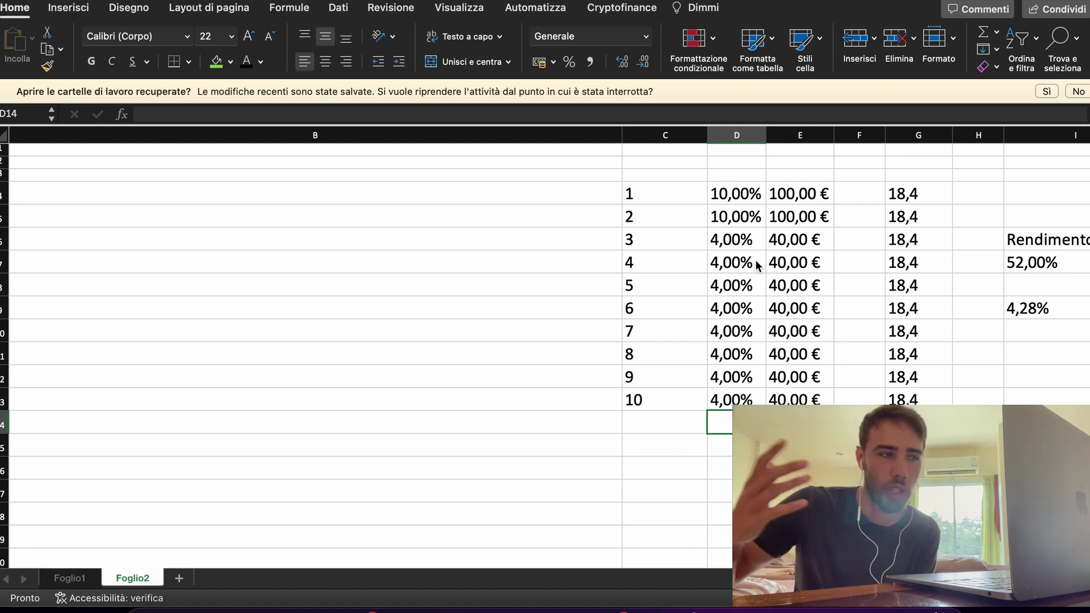
- Check the differential notes on Foglio1 and inspect the total and annualised return formulas in cells I7 and I9 on Foglio2
{"action": "left_click", "coordinate": [69, 578]}
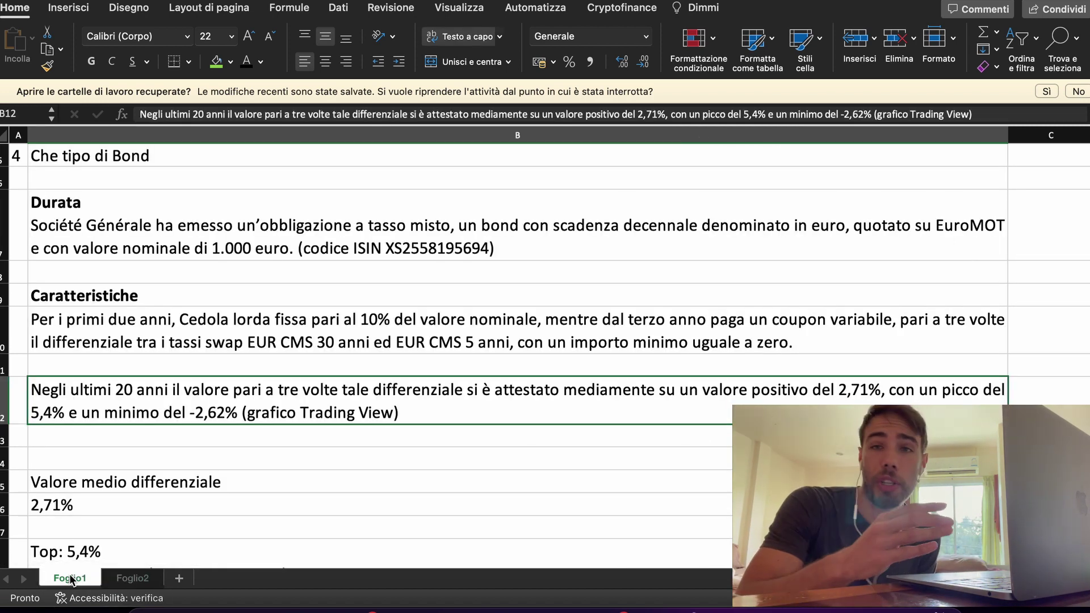
{"action": "left_click", "coordinate": [117, 573]}
{"action": "scroll", "coordinate": [448, 416], "scroll_direction": "right", "scroll_amount": 5}
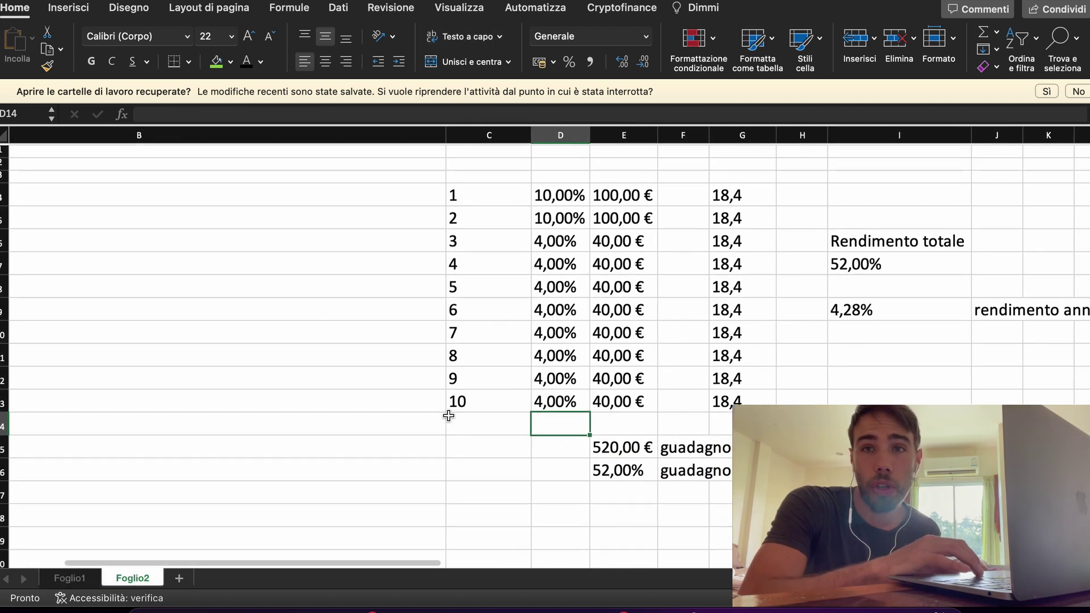
{"action": "scroll", "coordinate": [717, 397], "scroll_direction": "right", "scroll_amount": 5}
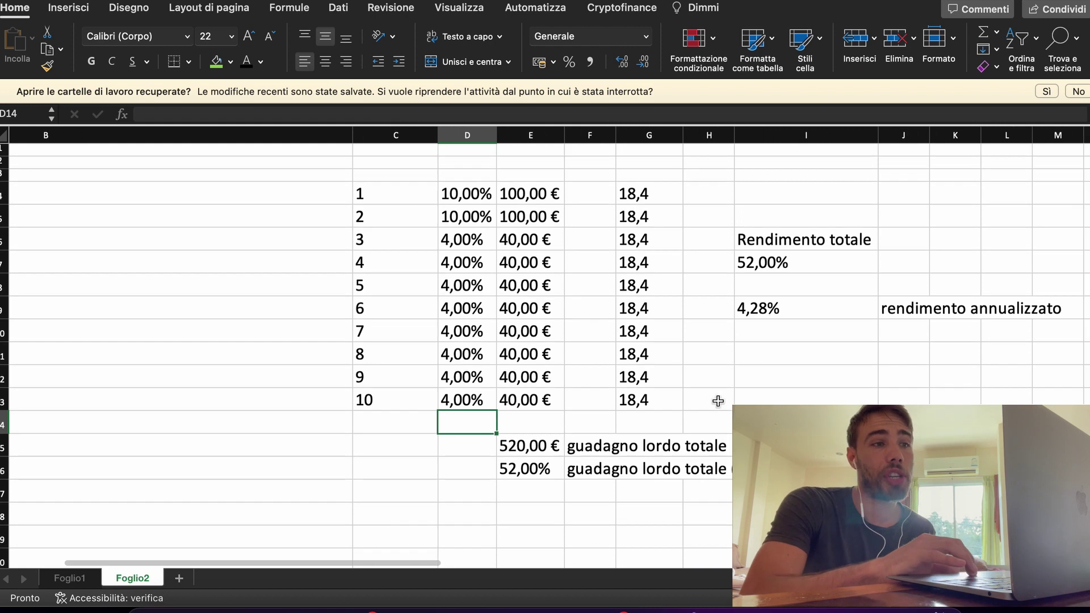
{"action": "left_click", "coordinate": [681, 269]}
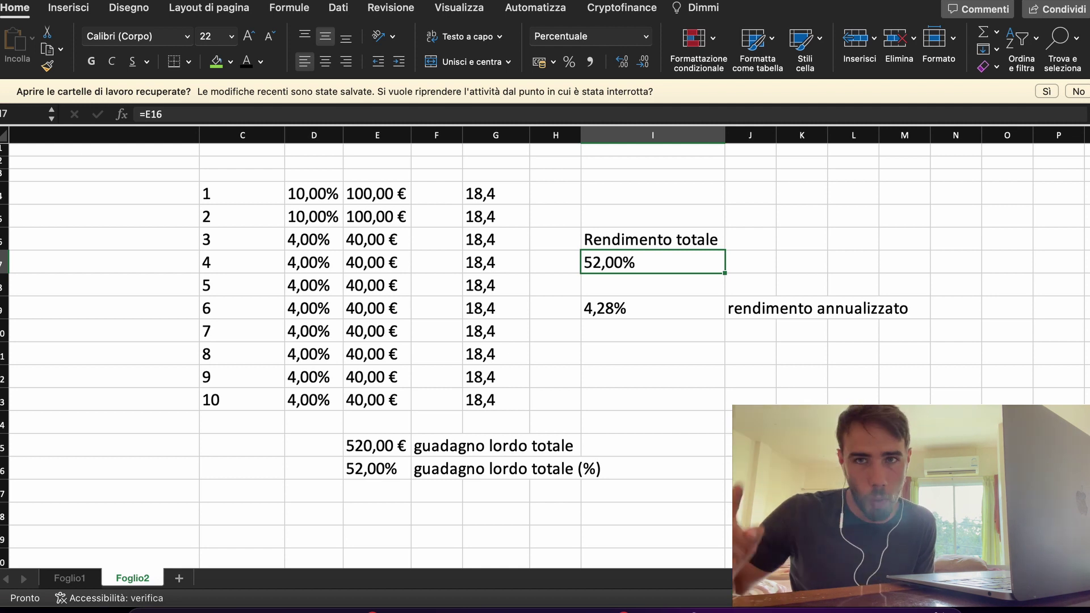
{"action": "left_click", "coordinate": [652, 309]}
{"action": "left_click", "coordinate": [653, 330]}
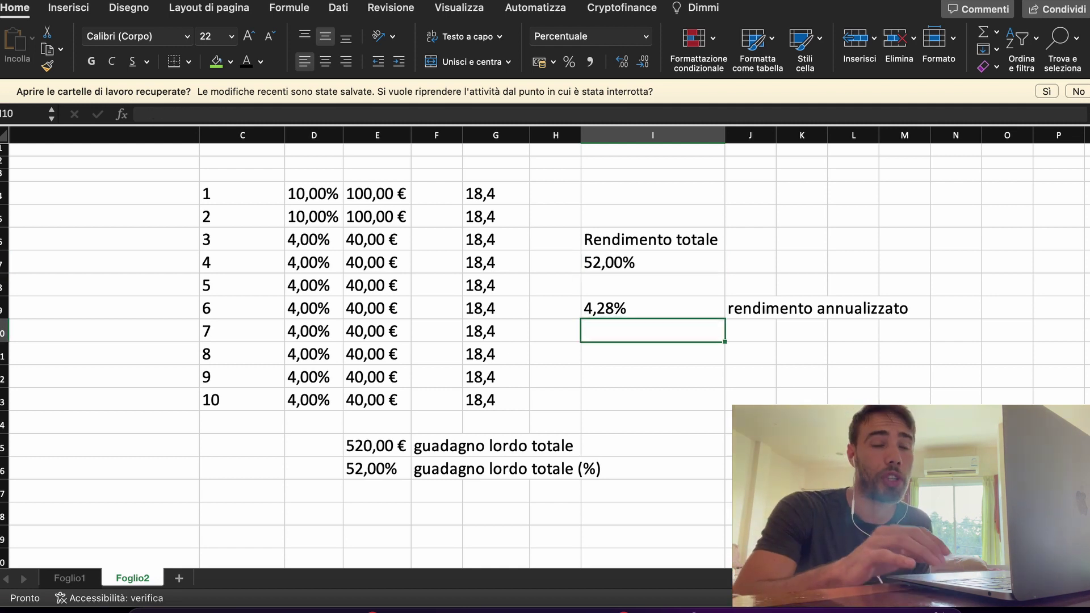
{"action": "left_click", "coordinate": [652, 308]}
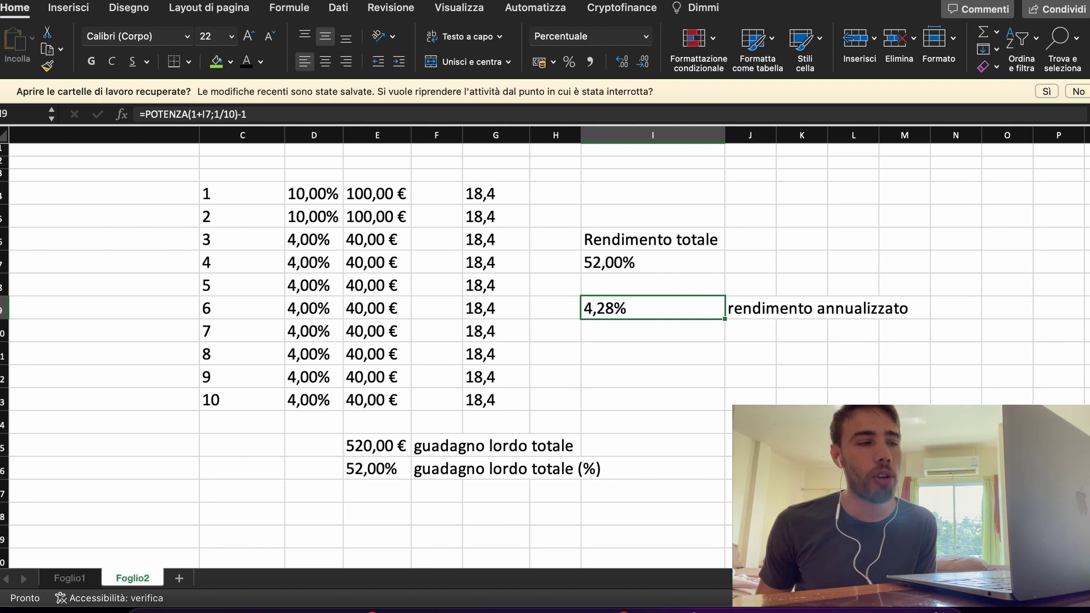
- Review the bond's characteristics and historical differential on Foglio1, and check the EU30Y-EU05Y chart on TradingView
{"action": "left_click", "coordinate": [70, 578]}
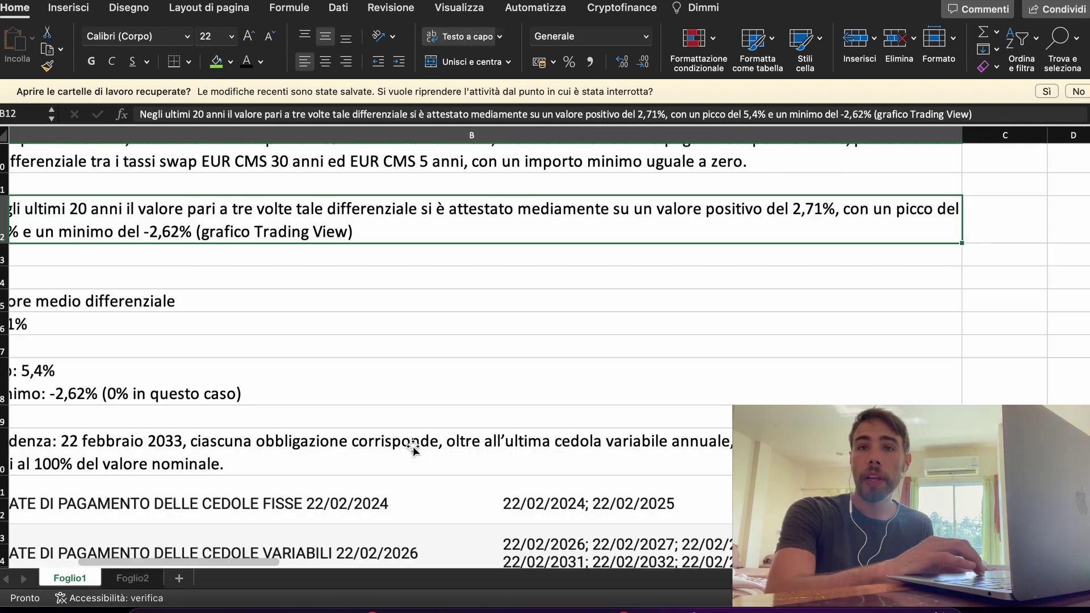
{"action": "scroll", "coordinate": [413, 446], "scroll_direction": "up", "scroll_amount": 1}
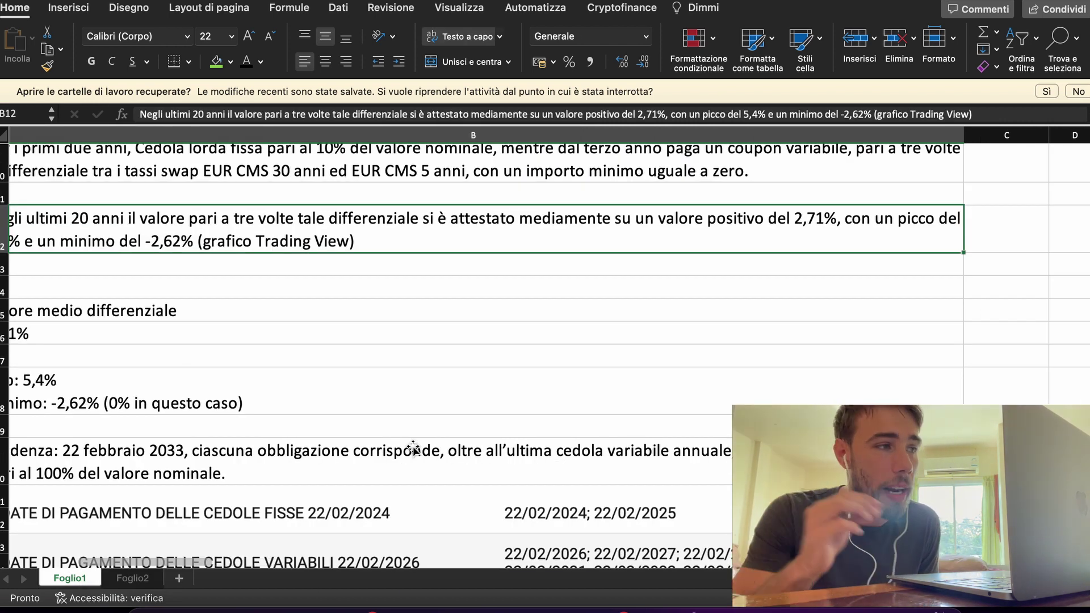
{"action": "scroll", "coordinate": [536, 376], "scroll_direction": "up", "scroll_amount": 5}
{"action": "scroll", "coordinate": [537, 375], "scroll_direction": "left", "scroll_amount": 2}
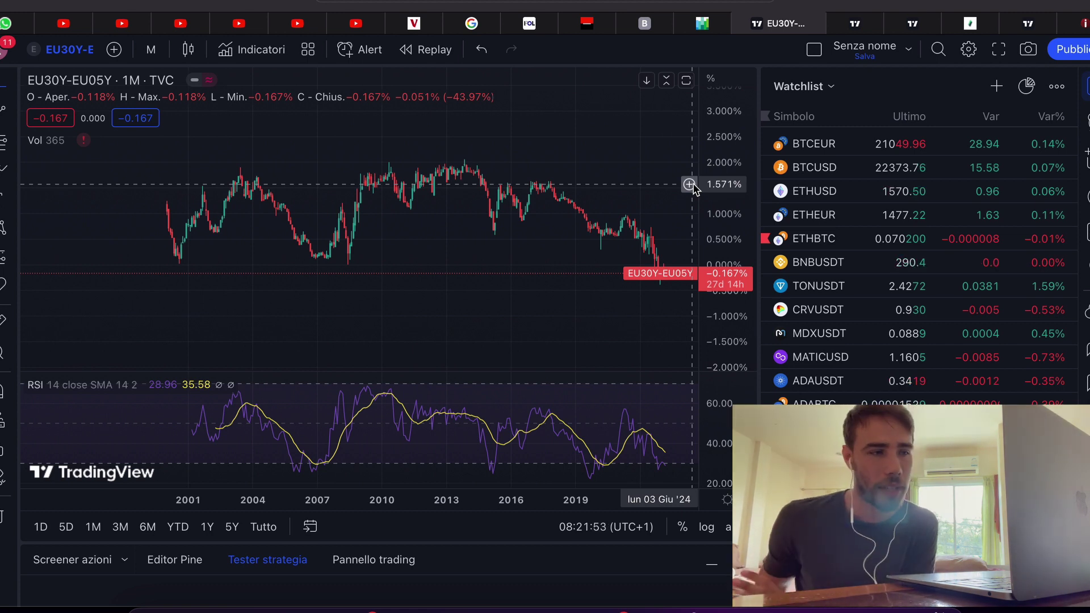
- Return to Excel and read the closing investment considerations below the coupon payment dates on Foglio1
{"action": "left_click", "coordinate": [695, 598]}
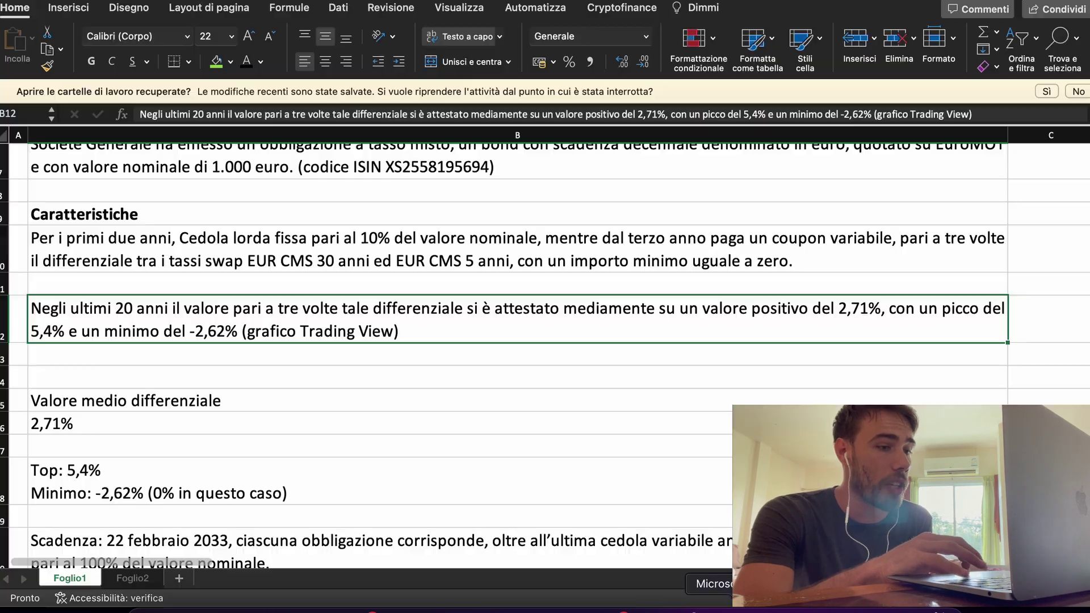
{"action": "scroll", "coordinate": [617, 436], "scroll_direction": "down", "scroll_amount": 10}
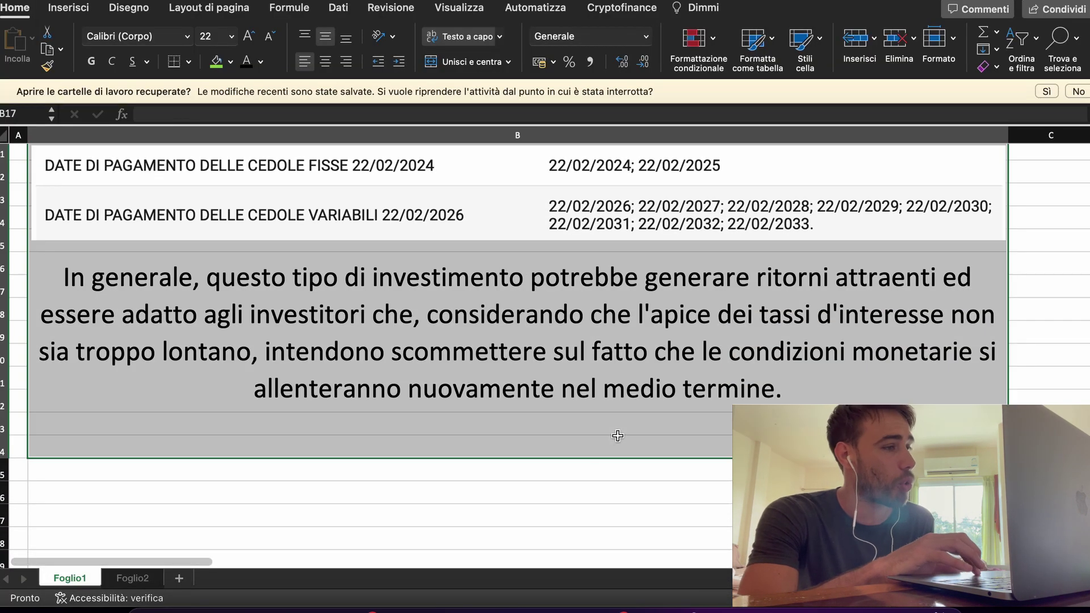
{"action": "left_click", "coordinate": [616, 446]}
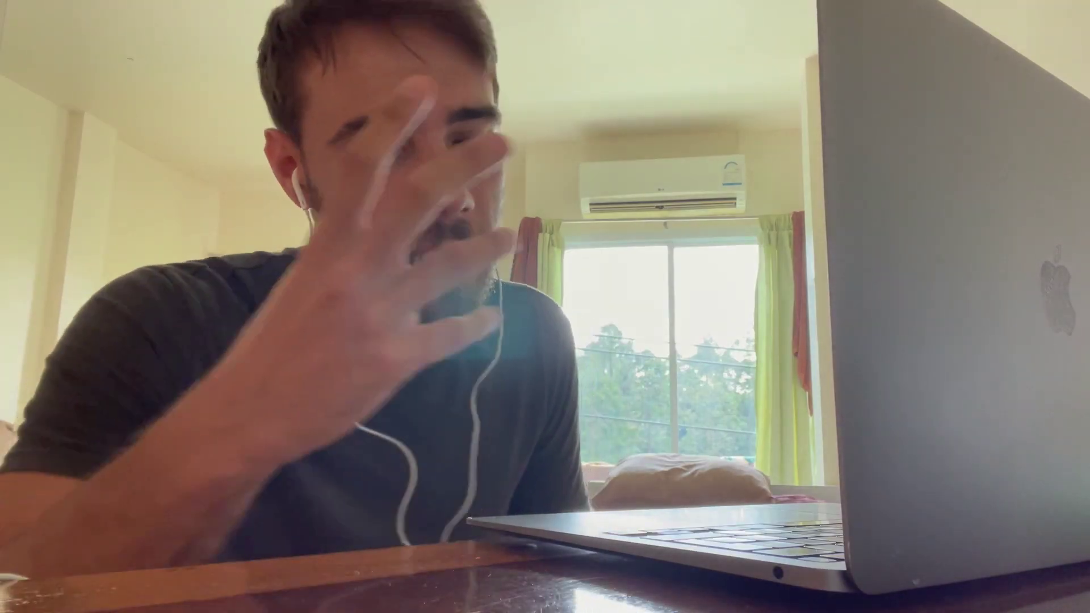